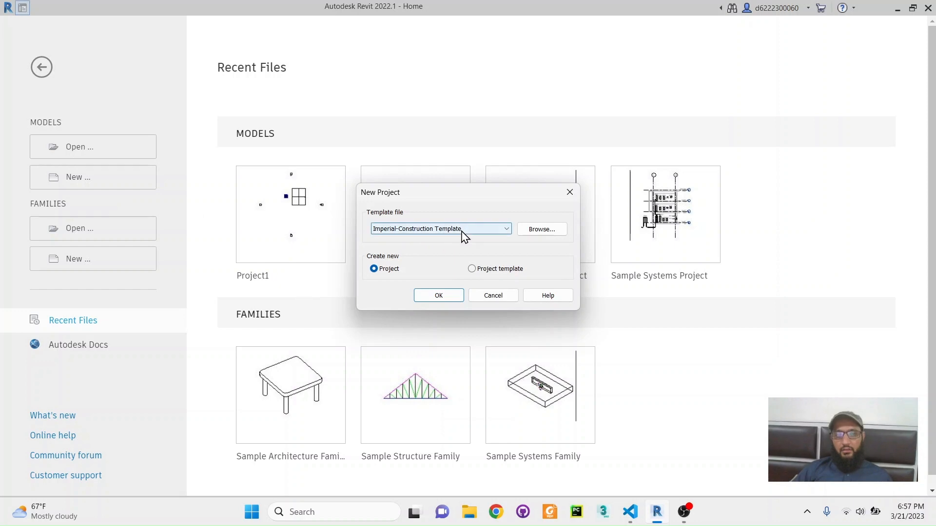
- Create a new project from the Imperial-Structural Template
{"action": "left_click", "coordinate": [462, 231]}
{"action": "left_click", "coordinate": [436, 264]}
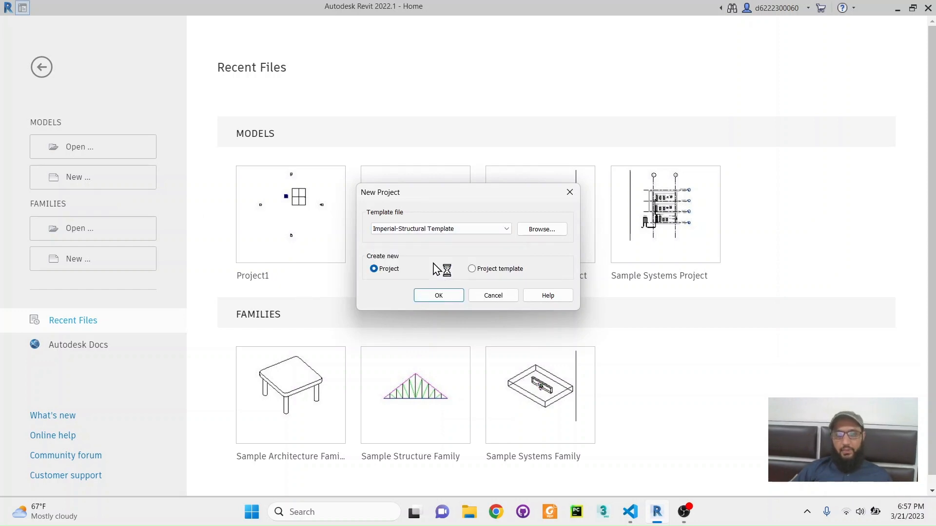
{"action": "left_click", "coordinate": [444, 295]}
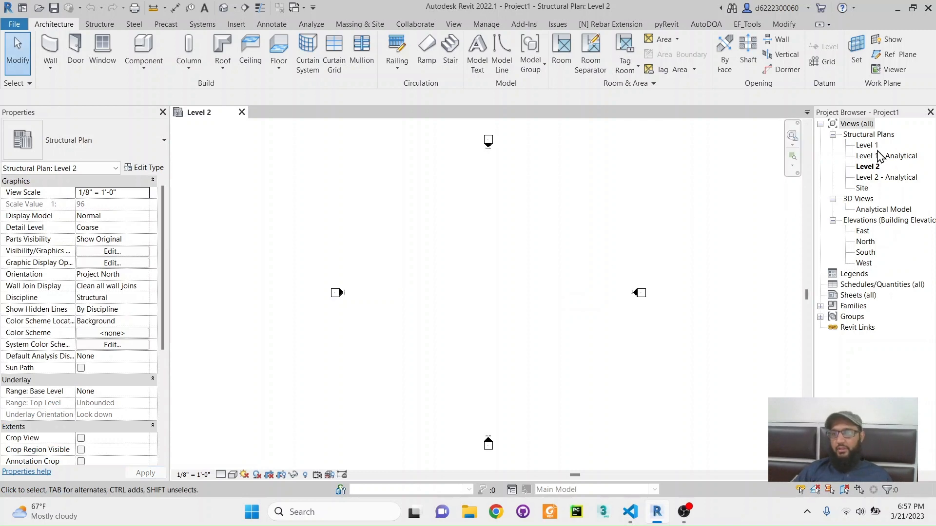
- Delete the Level 1 - Analytical, Level 2 - Analytical and Site structural plans and the Analytical Model 3D view
{"action": "left_click", "coordinate": [900, 157]}
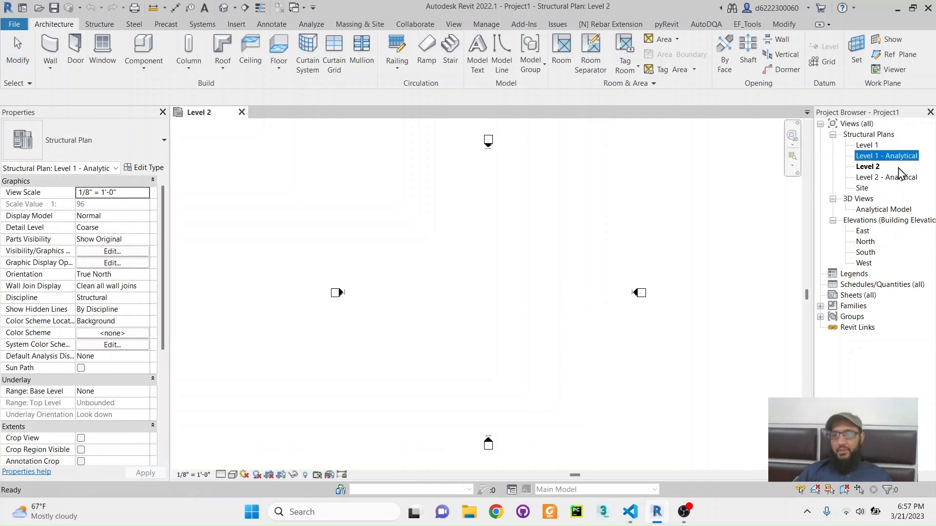
{"action": "key", "text": "Delete"}
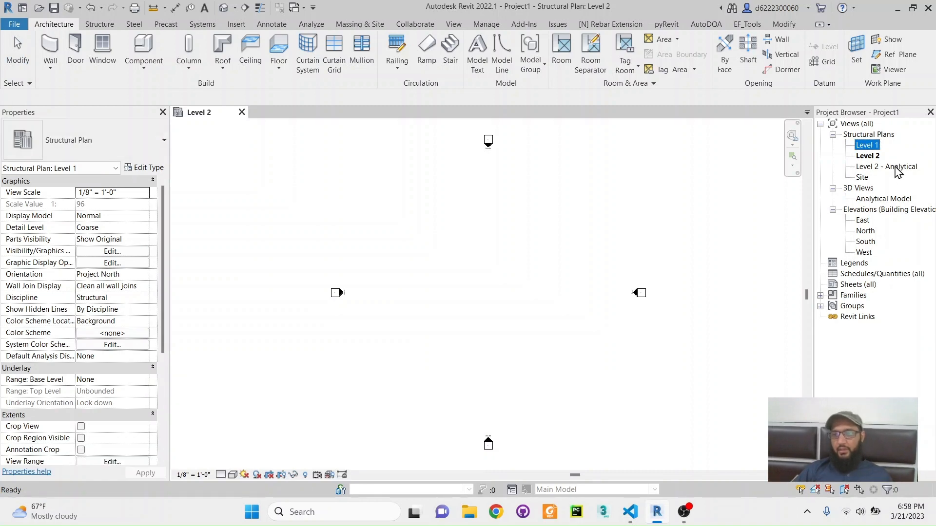
{"action": "left_click", "coordinate": [872, 167]}
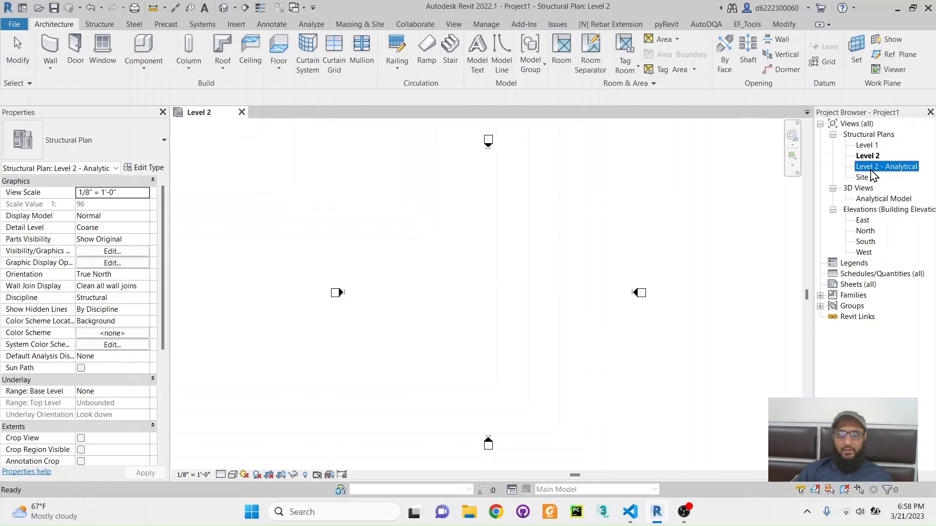
{"action": "key", "text": "Delete"}
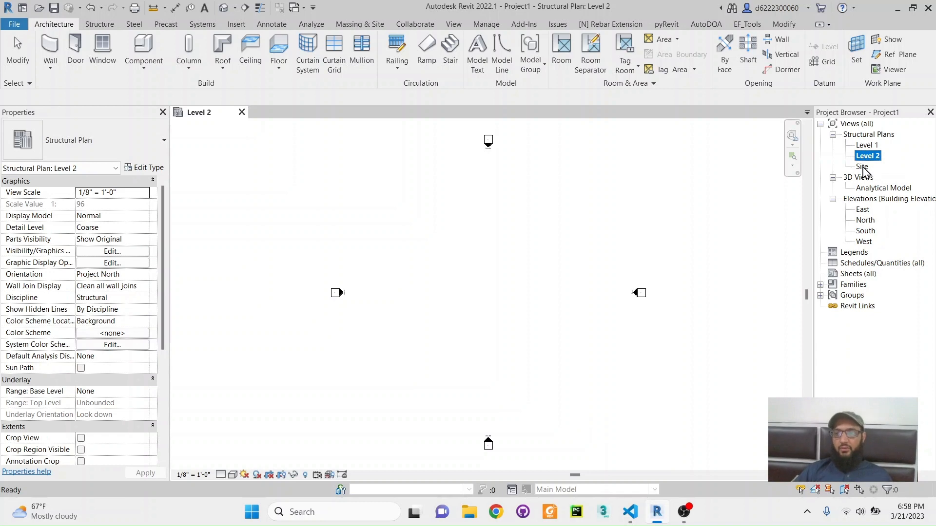
{"action": "left_click", "coordinate": [862, 167]}
{"action": "key", "text": "Delete"}
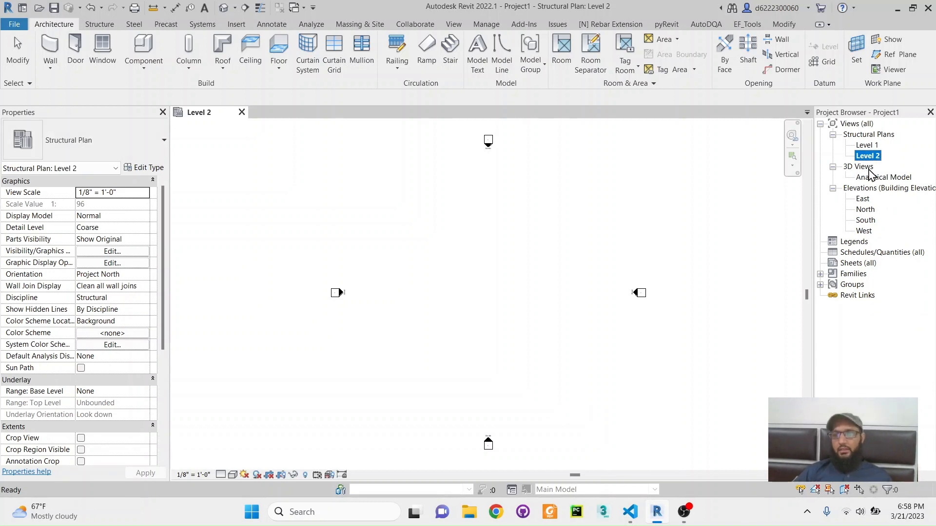
{"action": "left_click", "coordinate": [876, 179]}
{"action": "key", "text": "Delete"}
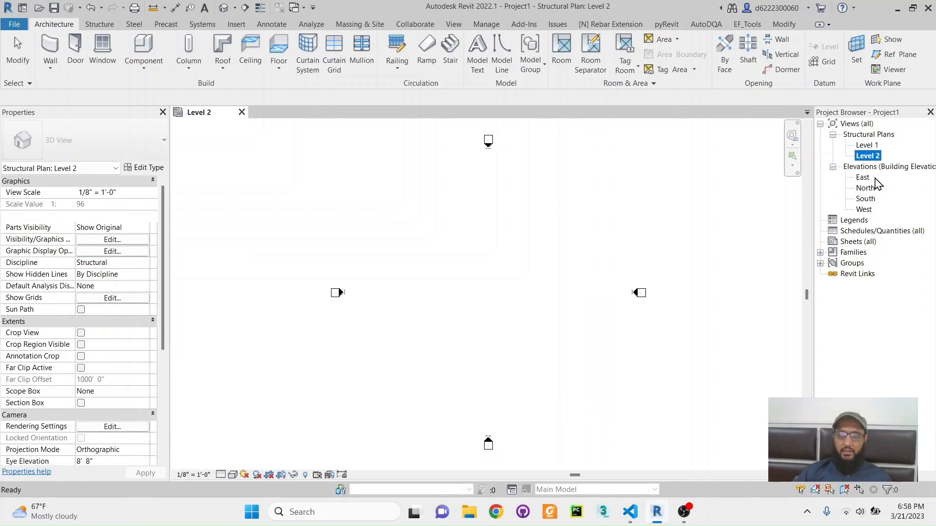
- Open the Level 1 structural plan and place its view ahead of Level 2
{"action": "left_click", "coordinate": [866, 145]}
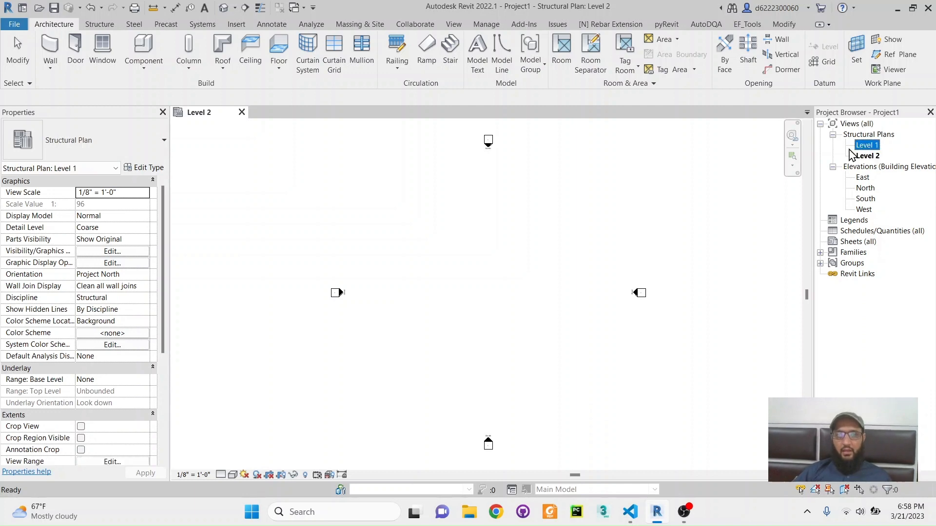
{"action": "double_click", "coordinate": [866, 145]}
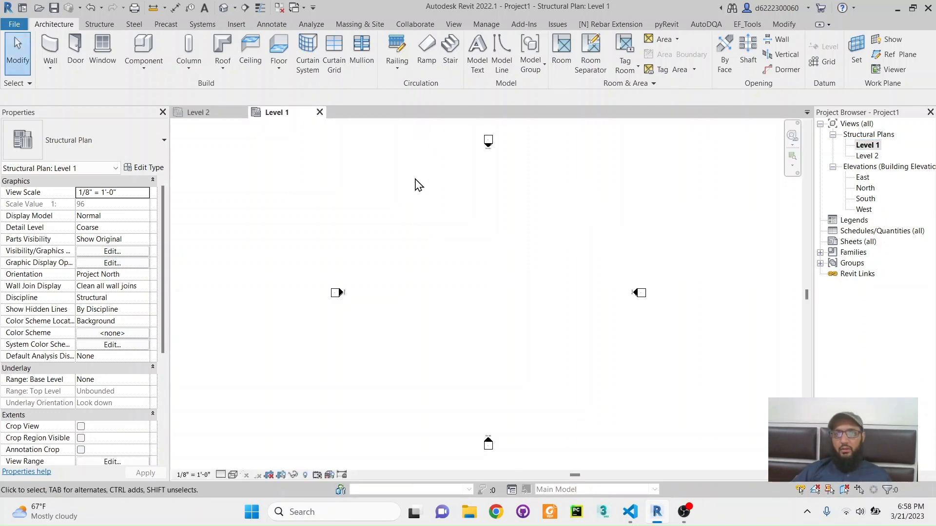
{"action": "left_click_drag", "start_coordinate": [282, 116], "coordinate": [178, 115]}
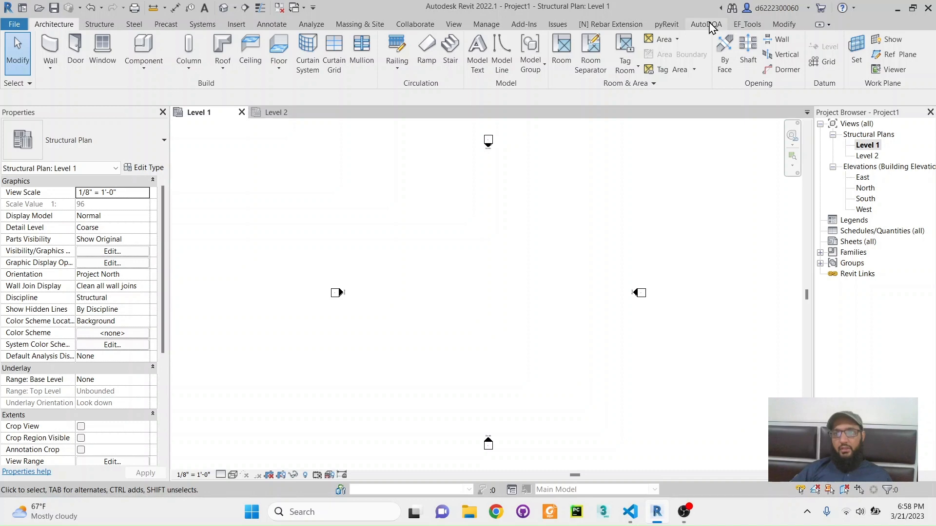
- Generate a grid system with AutoGrid, using grid size 20 and 5 grids along both the X and Y axes
{"action": "left_click", "coordinate": [708, 24]}
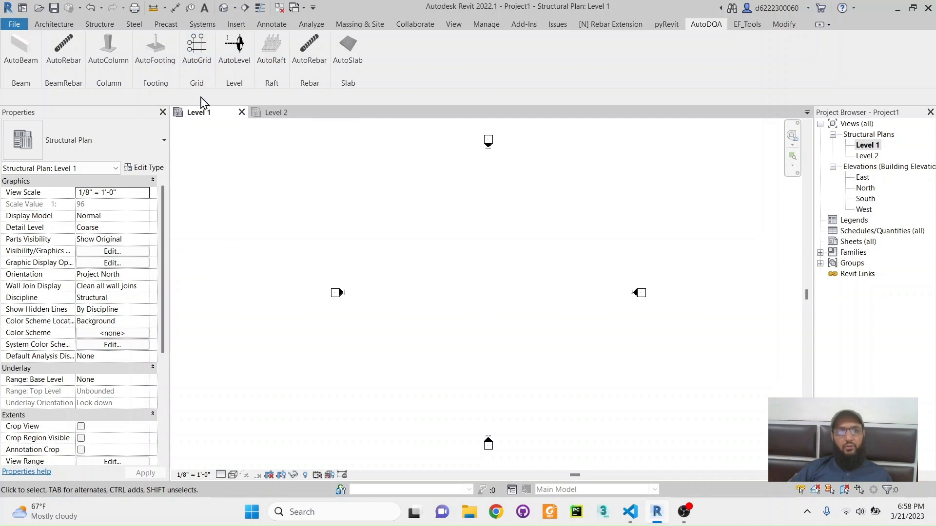
{"action": "left_click", "coordinate": [213, 60]}
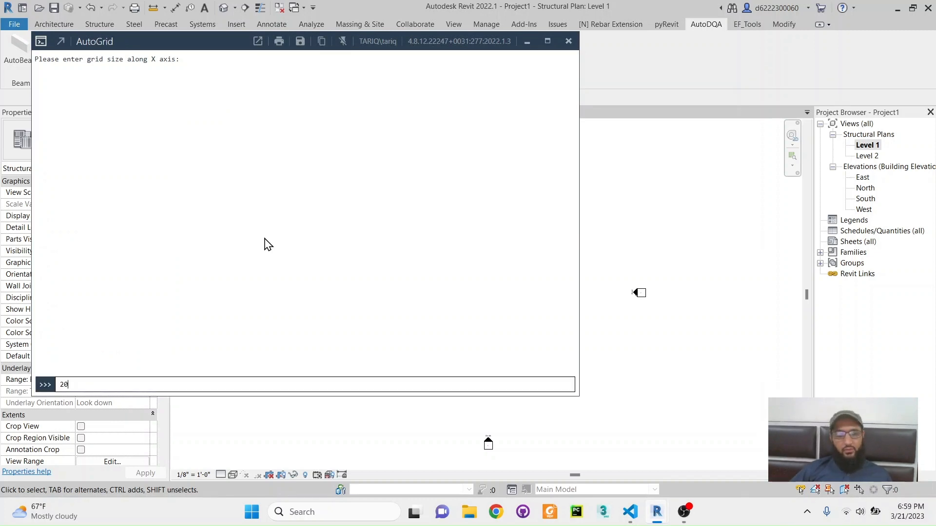
{"action": "key", "text": "Return"}
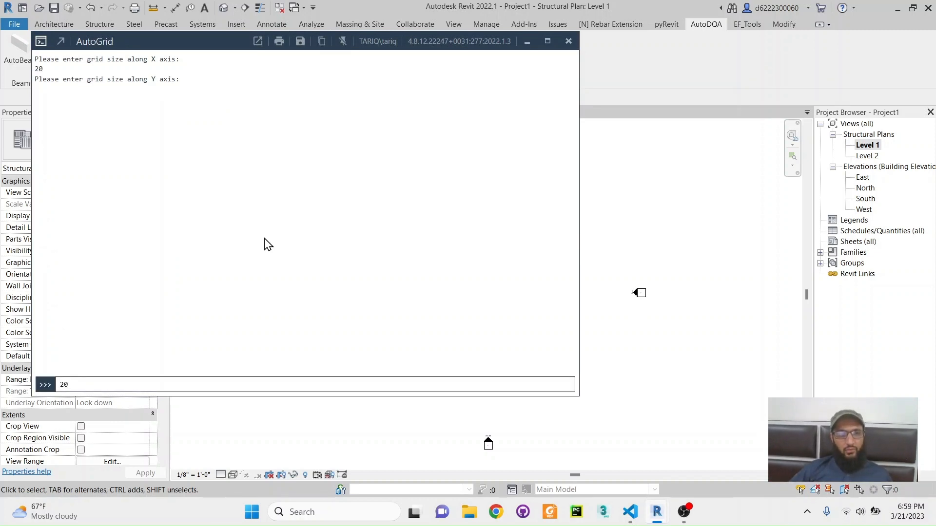
{"action": "type", "text": "20"}
{"action": "key", "text": "Return"}
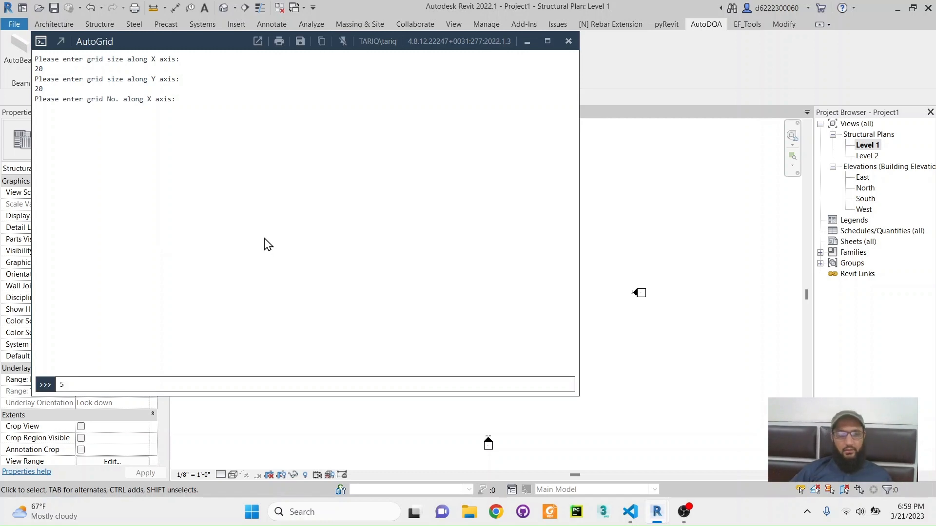
{"action": "key", "text": "Return"}
{"action": "type", "text": "5"}
{"action": "key", "text": "Return"}
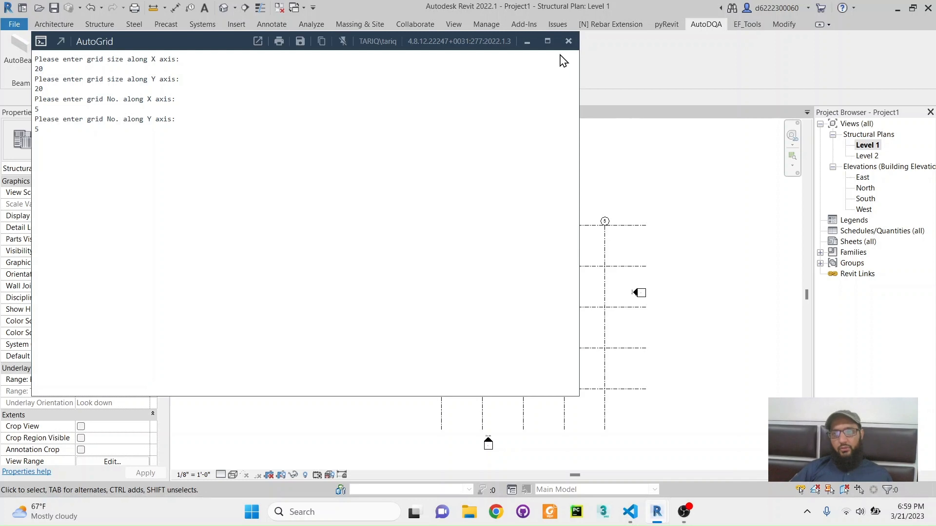
{"action": "left_click", "coordinate": [568, 41]}
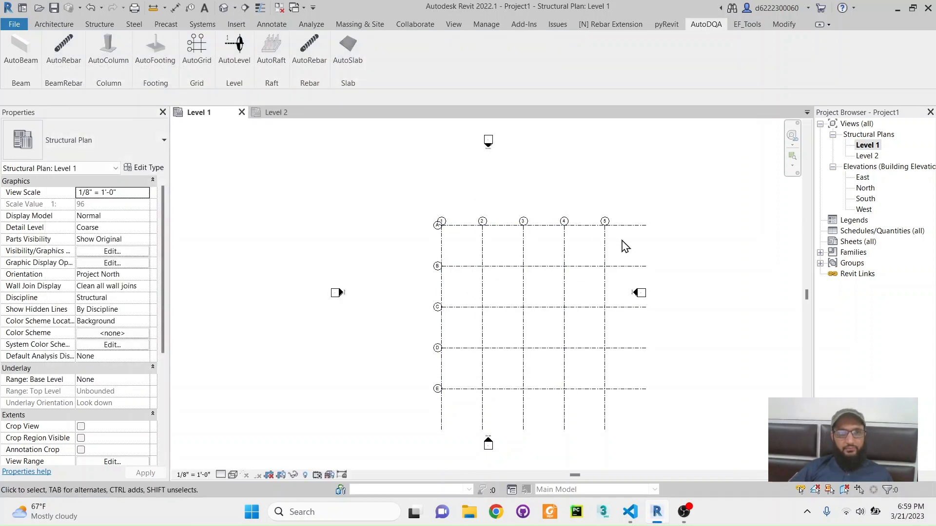
- Select all the grids using a category filter and generate footings at their intersections with AutoFooting, length 72 and thickness 12
{"action": "left_click_drag", "start_coordinate": [630, 211], "coordinate": [428, 412]}
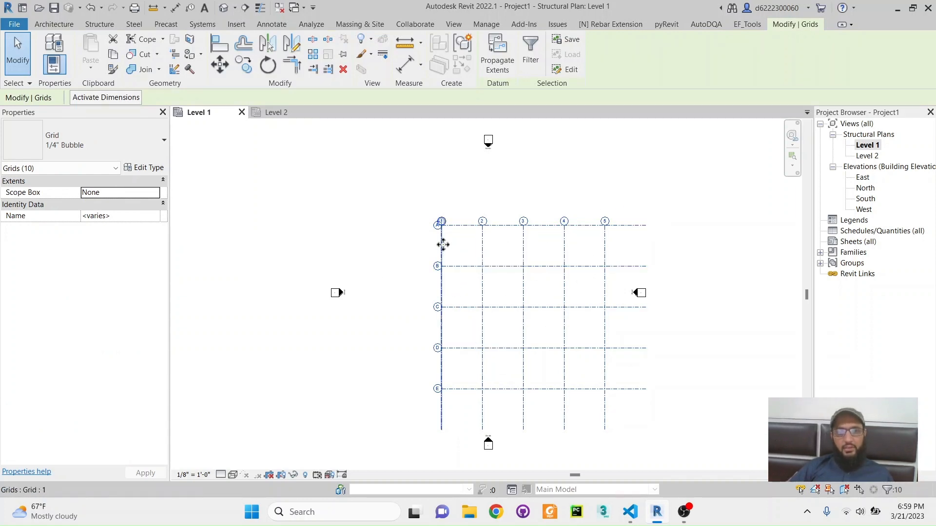
{"action": "left_click", "coordinate": [531, 53]}
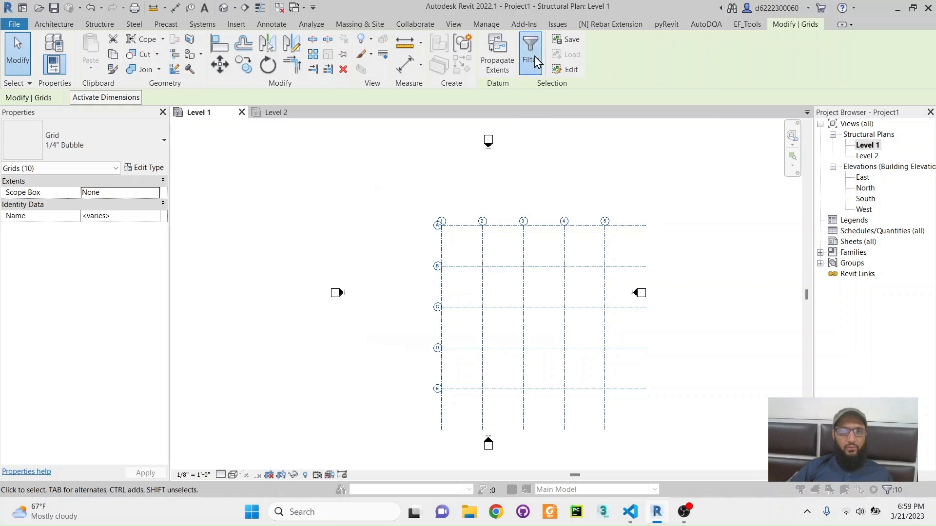
{"action": "left_click", "coordinate": [537, 201]}
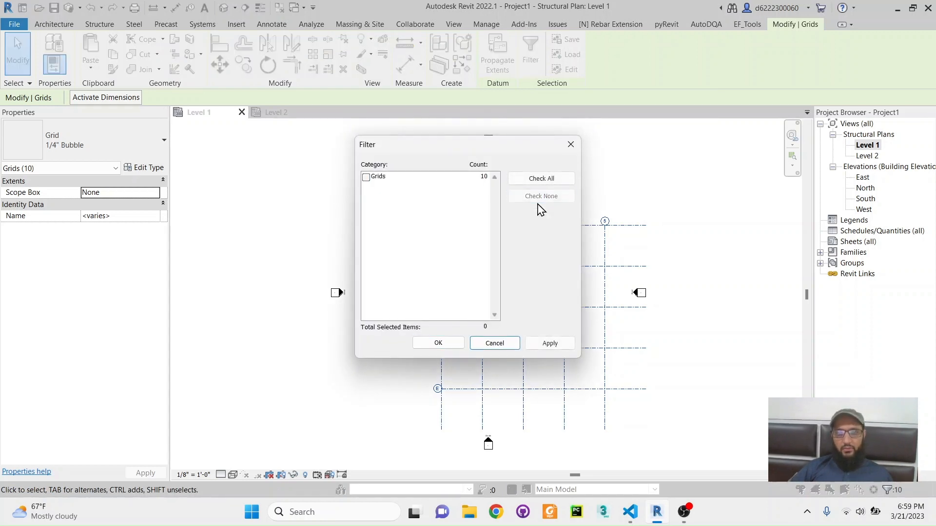
{"action": "left_click", "coordinate": [366, 178]}
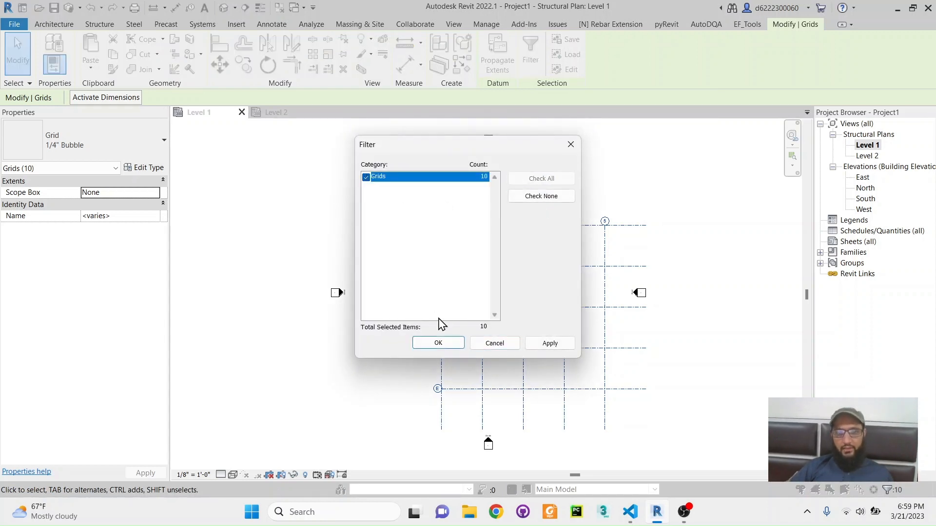
{"action": "left_click", "coordinate": [438, 343]}
{"action": "left_click", "coordinate": [708, 26]}
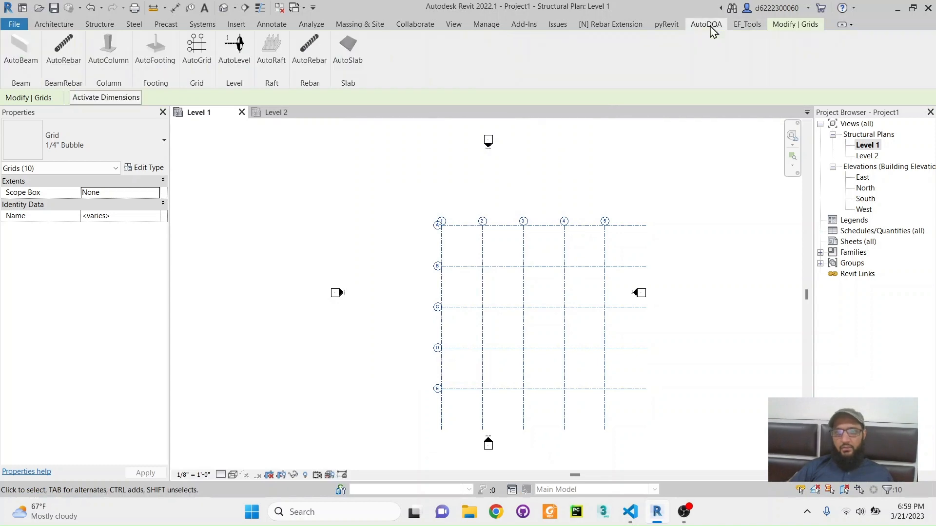
{"action": "left_click", "coordinate": [157, 48]}
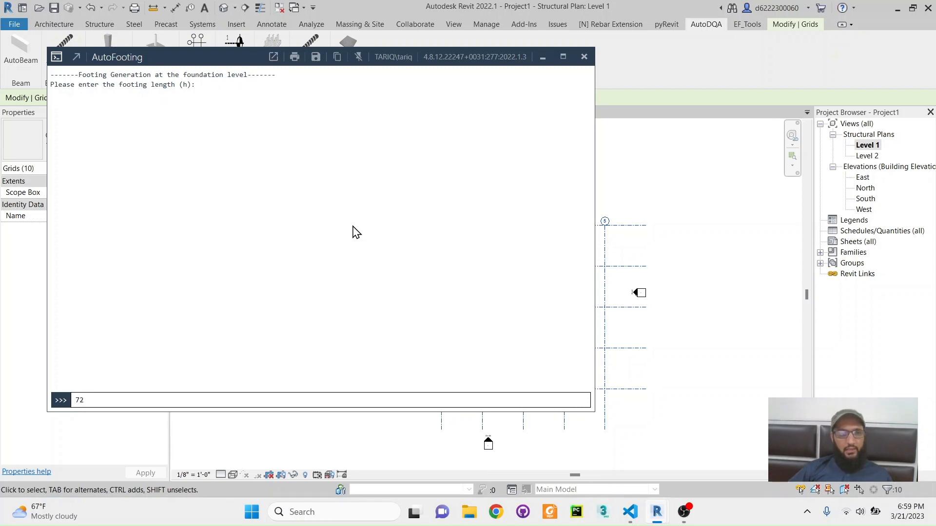
{"action": "key", "text": "Return"}
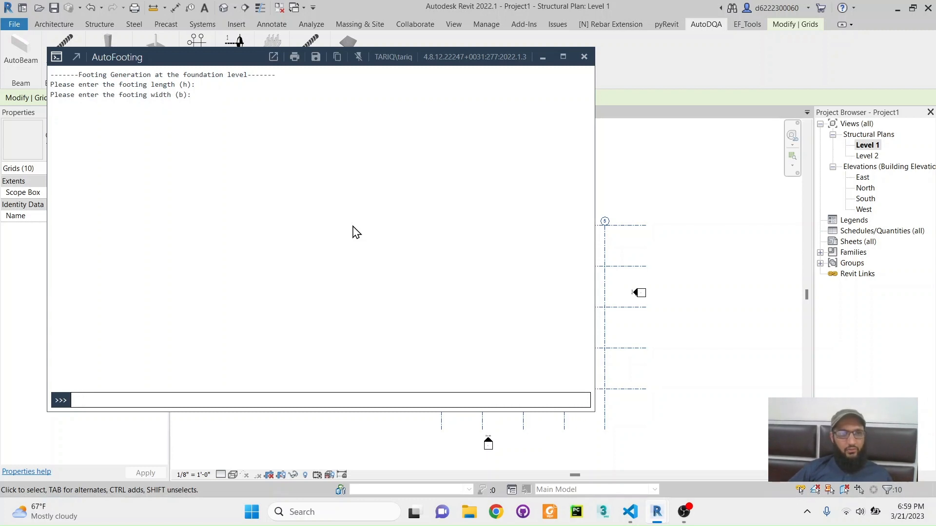
{"action": "key", "text": "Return"}
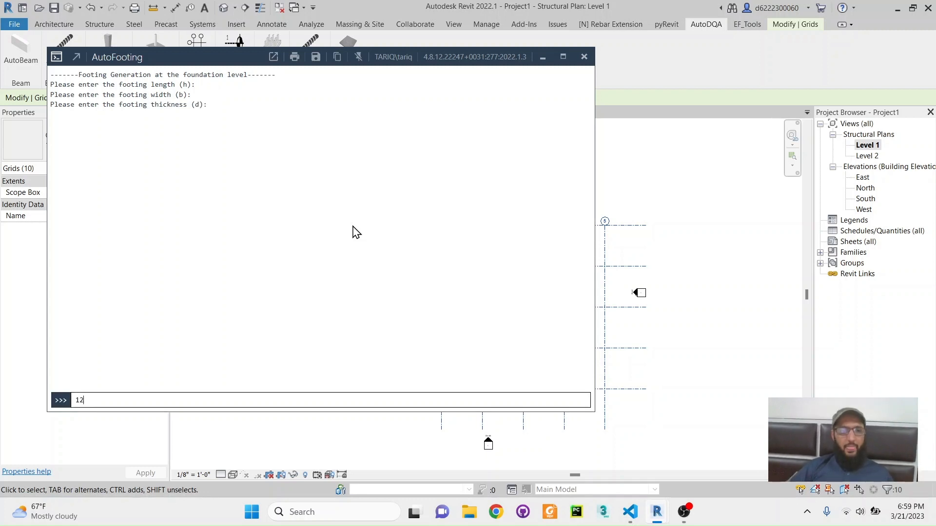
{"action": "key", "text": "Return"}
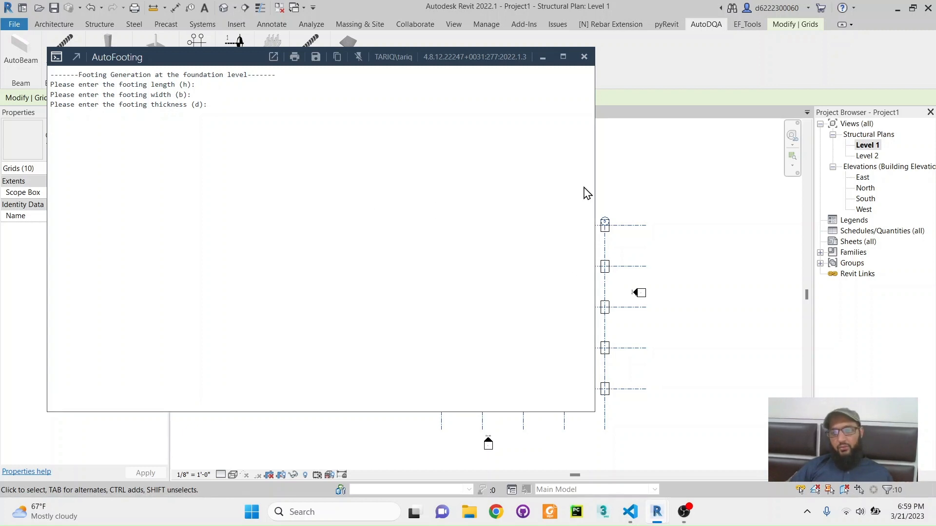
{"action": "left_click", "coordinate": [584, 56]}
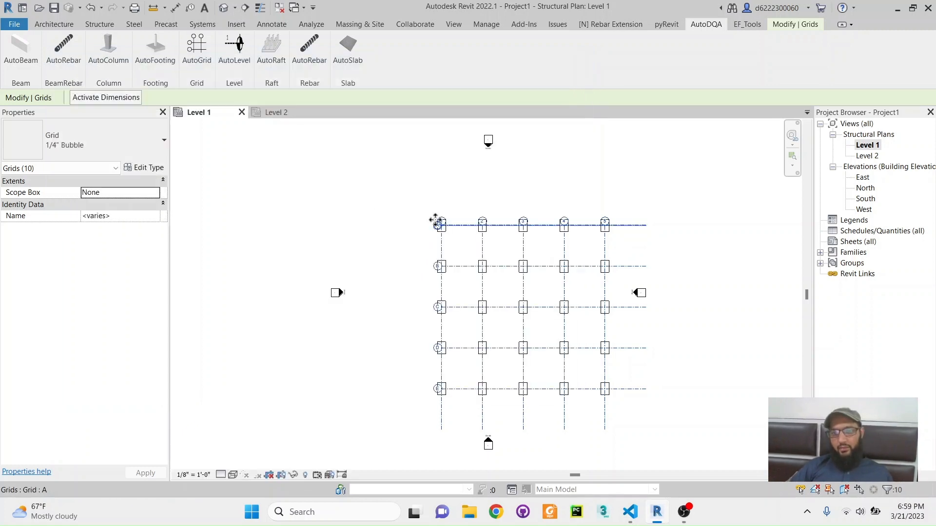
- Select the grids and footings in the Level 1 plan and filter the selection down to only the Grids category
{"action": "left_click_drag", "start_coordinate": [622, 197], "coordinate": [428, 407]}
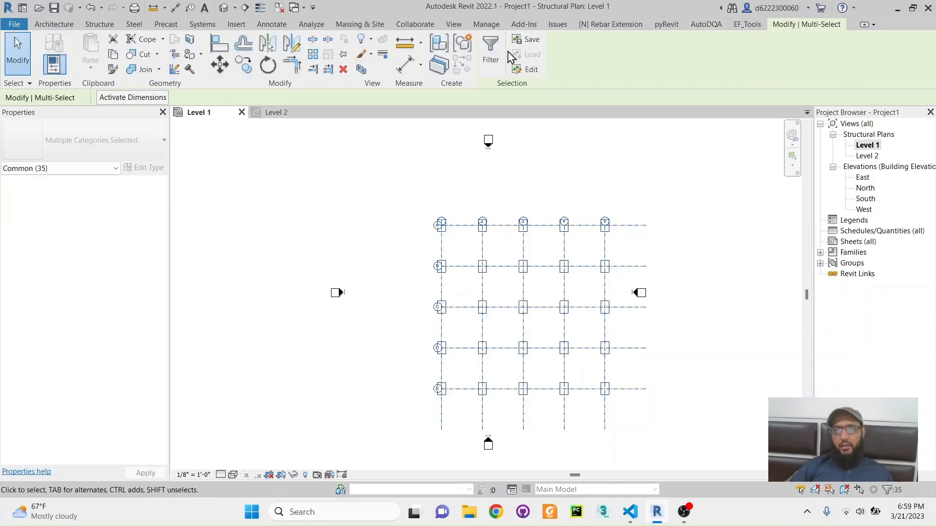
{"action": "left_click", "coordinate": [491, 51]}
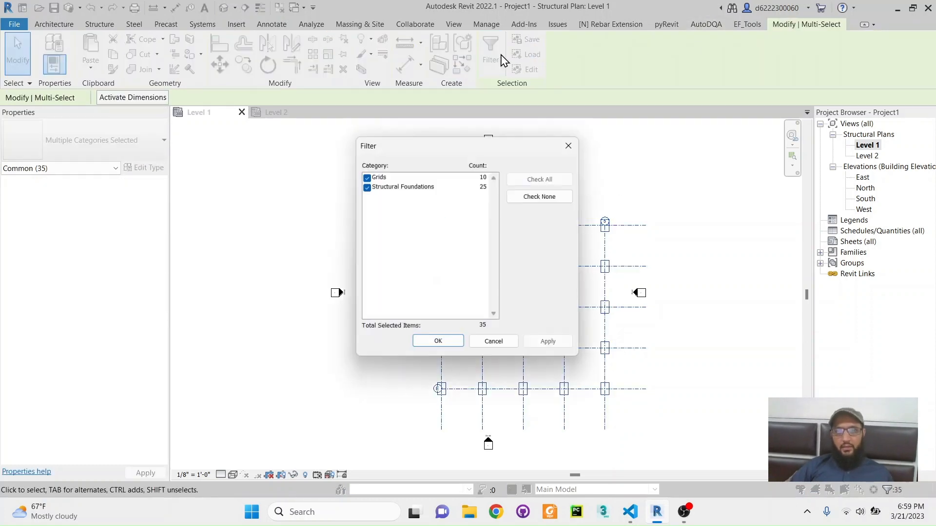
{"action": "left_click", "coordinate": [519, 197]}
{"action": "left_click", "coordinate": [366, 178]}
{"action": "left_click", "coordinate": [440, 343]}
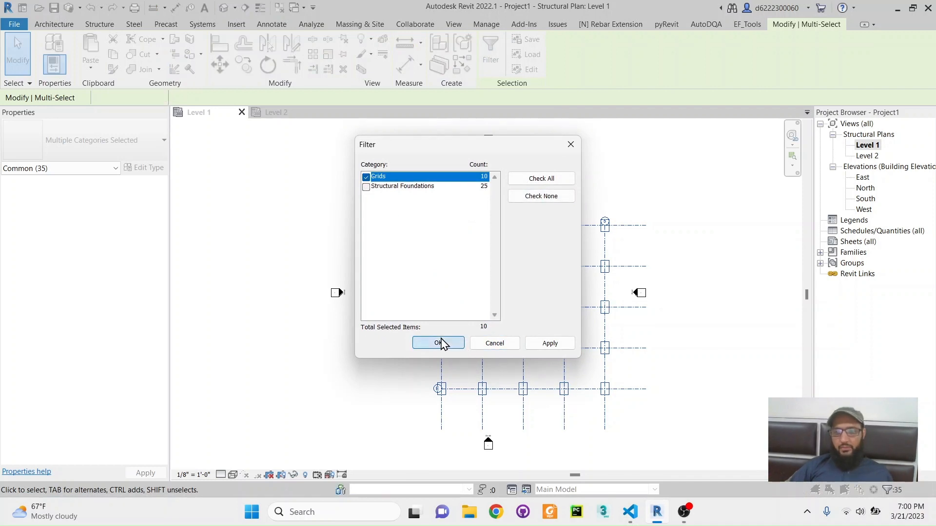
- Generate columns at the selected grids' intersections with AutoColumn, using floor number 0, column width 12 and breadth 12
{"action": "left_click", "coordinate": [706, 25]}
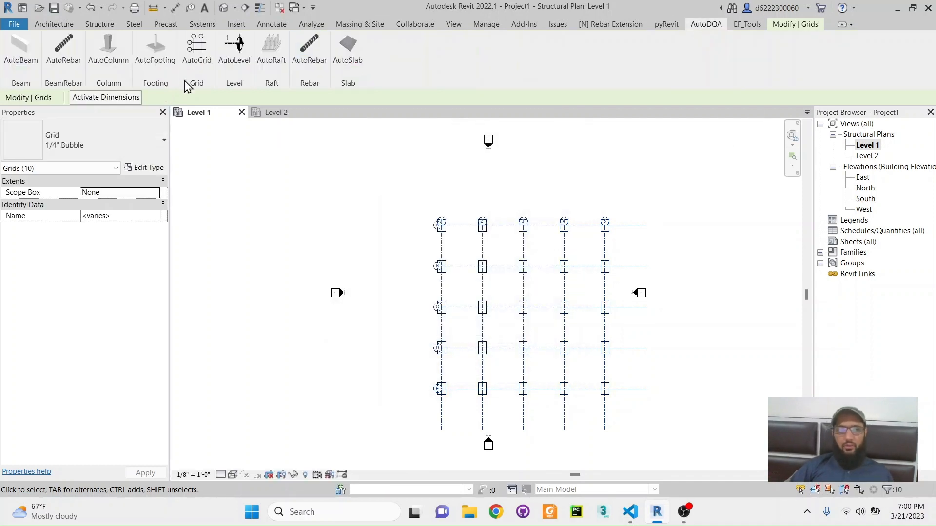
{"action": "left_click", "coordinate": [121, 62]}
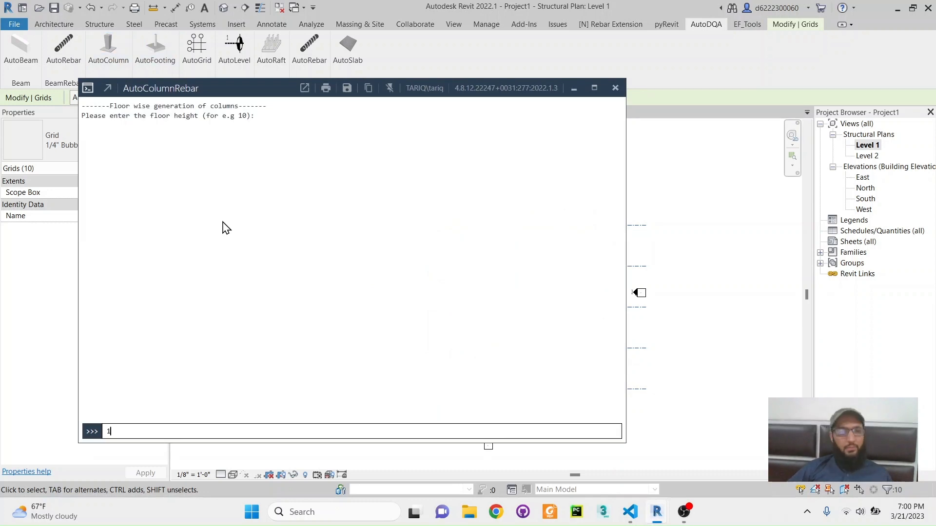
{"action": "key", "text": "Return"}
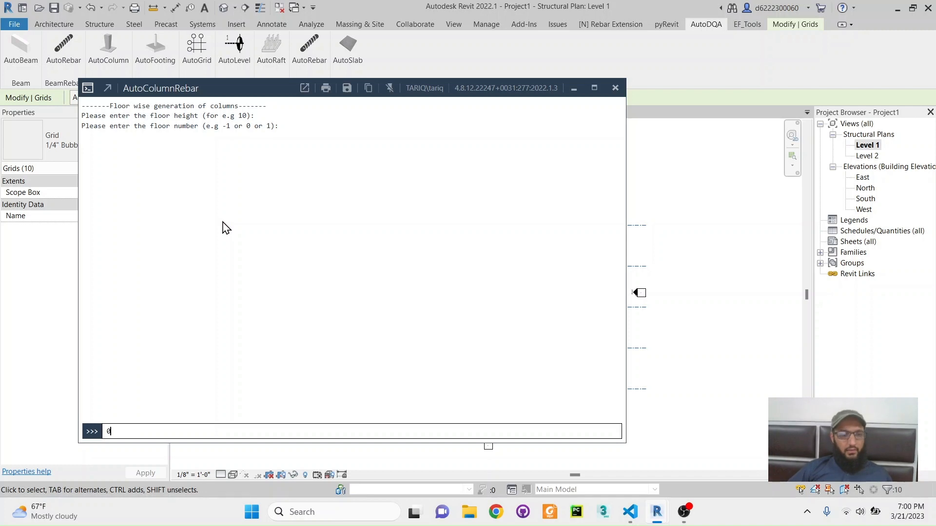
{"action": "key", "text": "Return"}
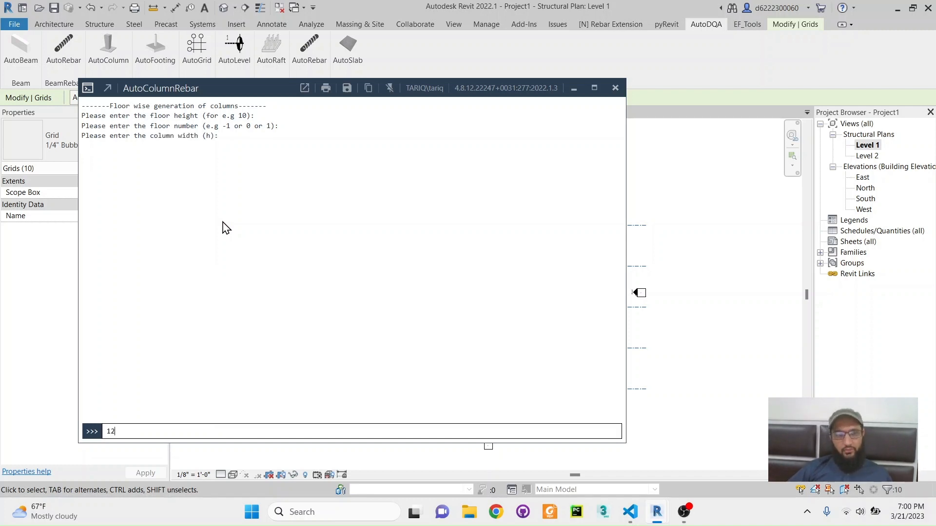
{"action": "key", "text": "Return"}
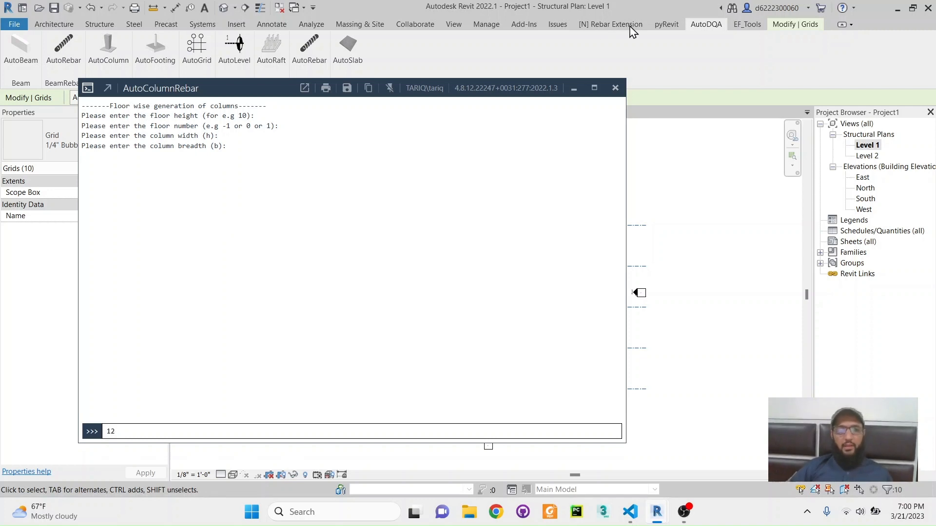
{"action": "left_click", "coordinate": [616, 89]}
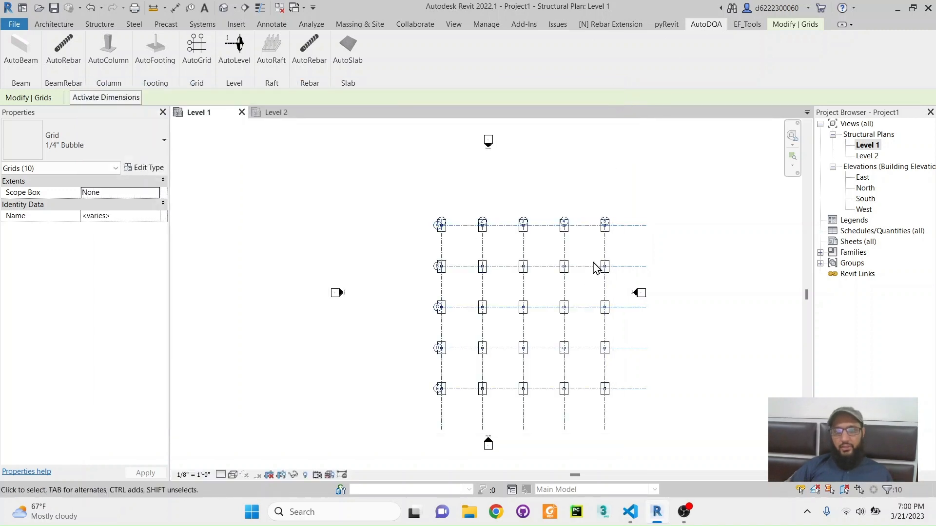
- Open the default 3D view, select the whole model and filter the selection to only the Grids category
{"action": "left_click", "coordinate": [225, 10]}
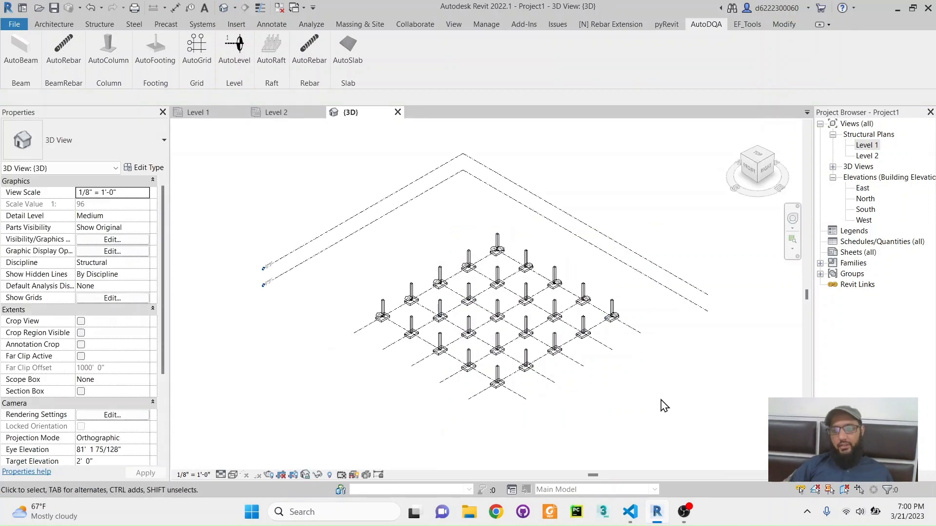
{"action": "left_click_drag", "start_coordinate": [684, 438], "coordinate": [331, 211]}
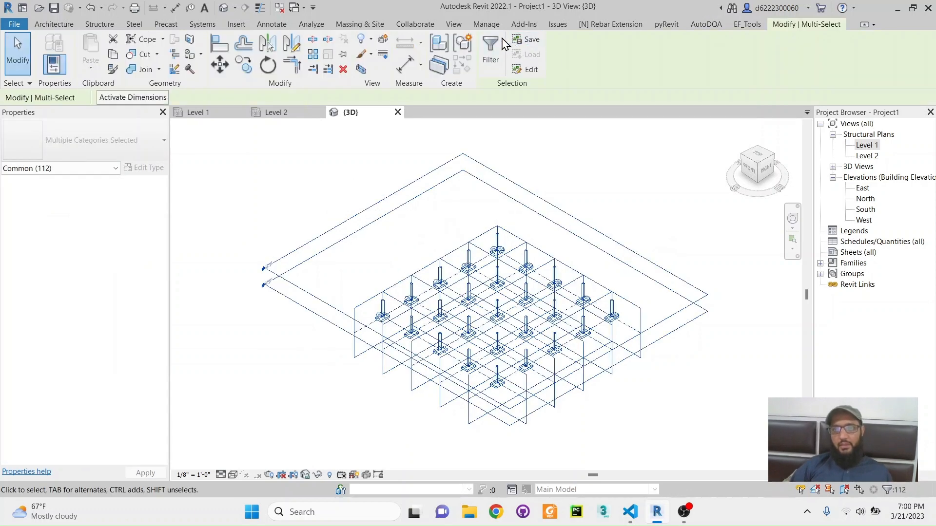
{"action": "left_click", "coordinate": [490, 49]}
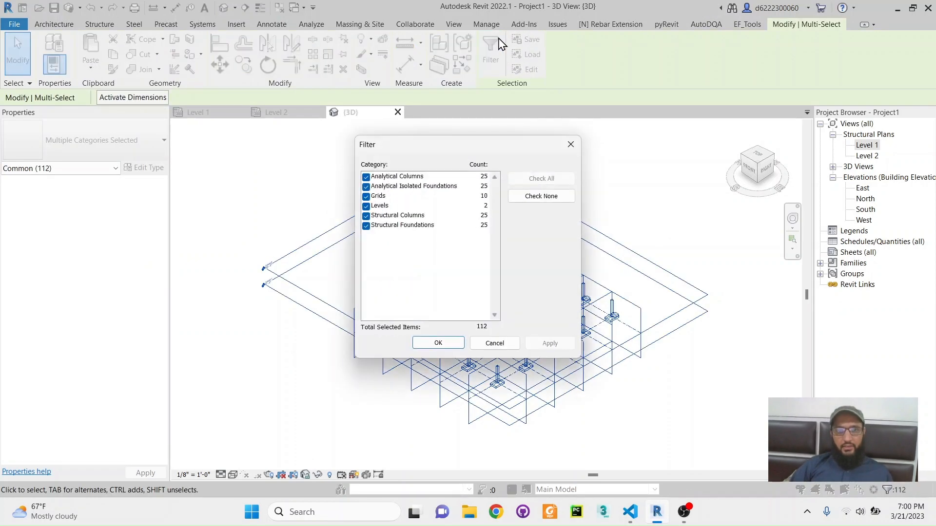
{"action": "left_click", "coordinate": [542, 197]}
{"action": "left_click", "coordinate": [367, 196]}
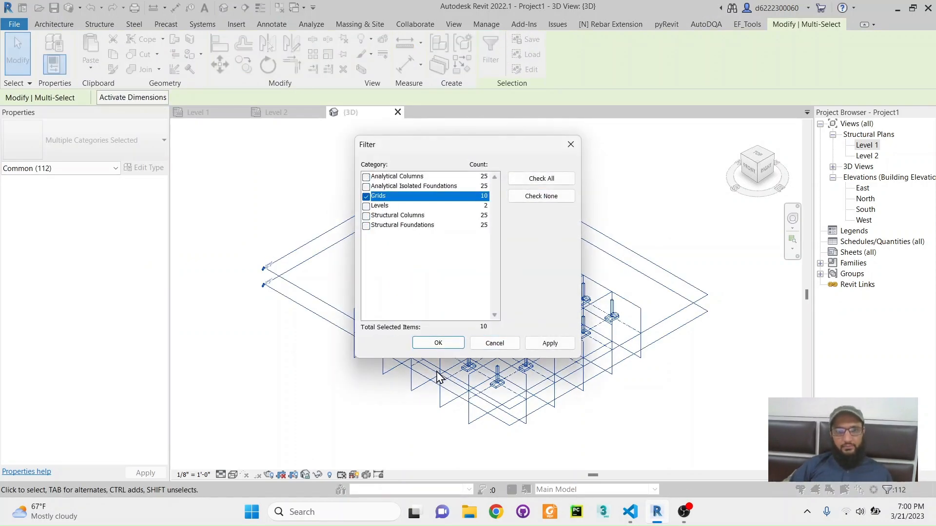
{"action": "left_click", "coordinate": [438, 344]}
- Generate beams along the selected grids with AutoBeam, using floor height 10, floor number 1, beam depth 12 and beam width 12
{"action": "left_click", "coordinate": [698, 25]}
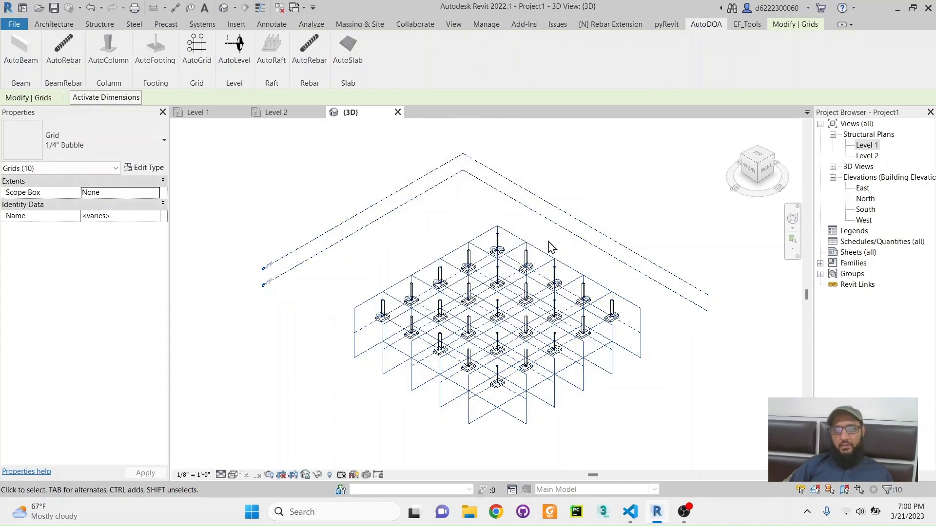
{"action": "left_click", "coordinate": [23, 56]}
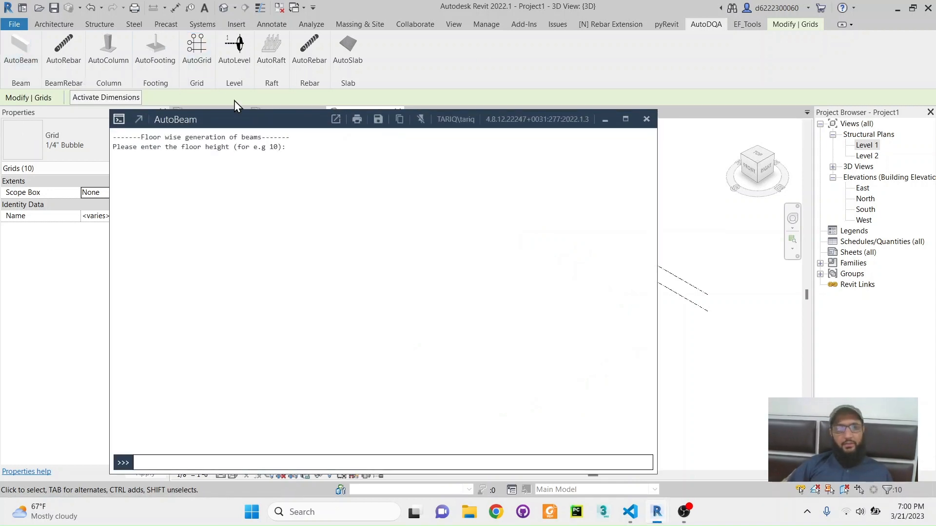
{"action": "left_click_drag", "start_coordinate": [260, 113], "coordinate": [227, 60]}
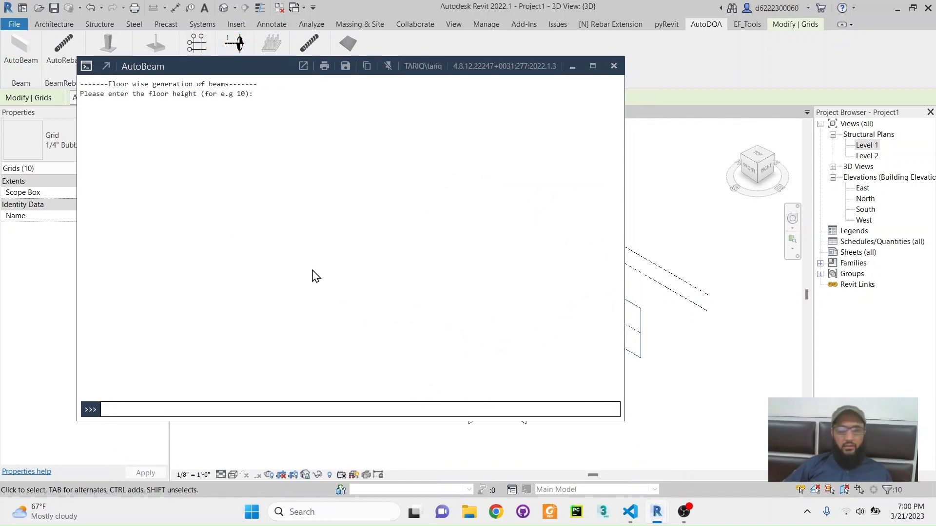
{"action": "type", "text": "10"}
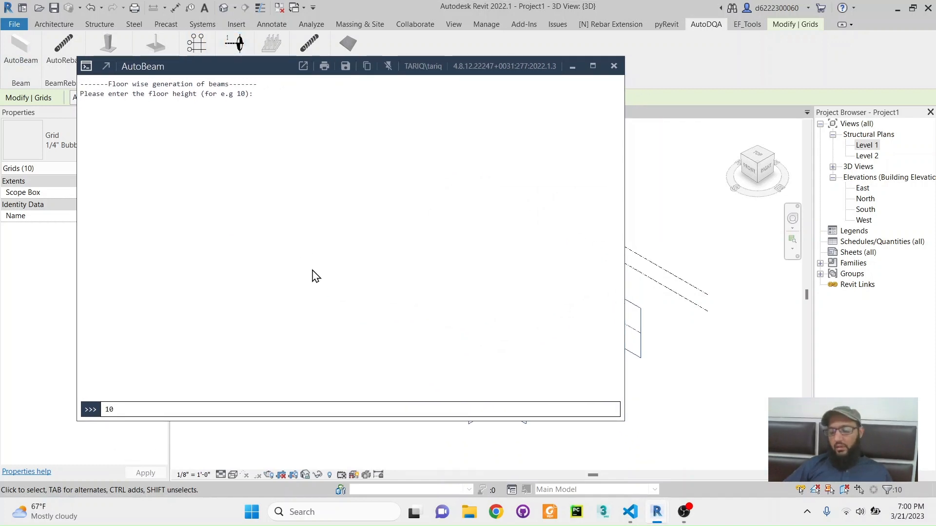
{"action": "key", "text": "Return"}
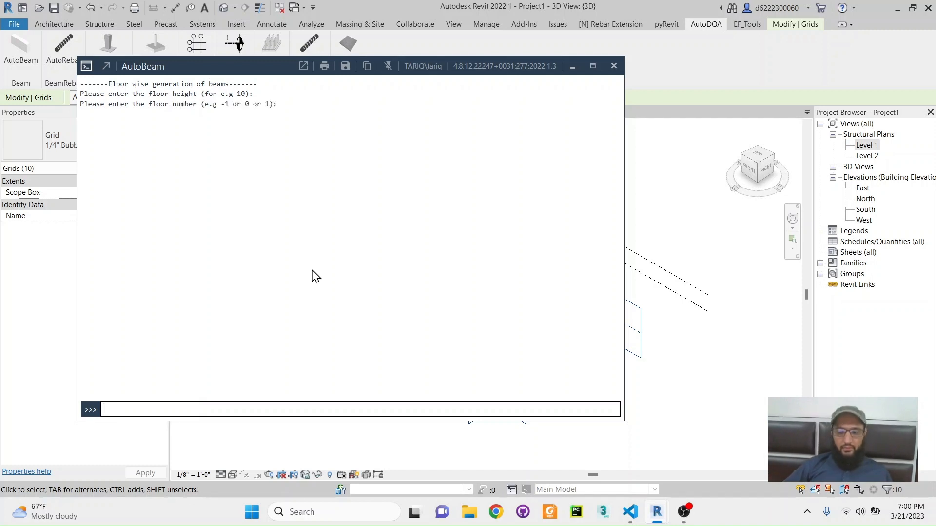
{"action": "type", "text": "1"}
{"action": "key", "text": "Return"}
{"action": "type", "text": "1"}
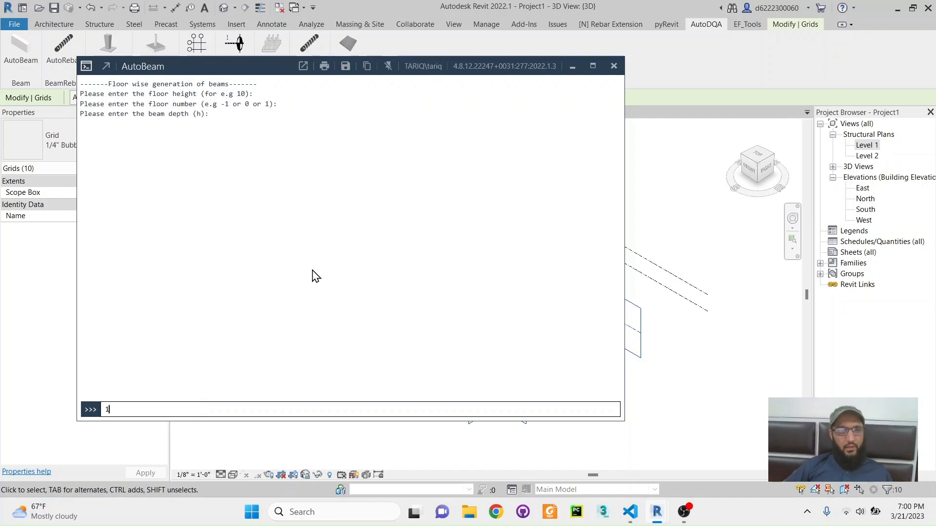
{"action": "type", "text": "2"}
{"action": "key", "text": "Return"}
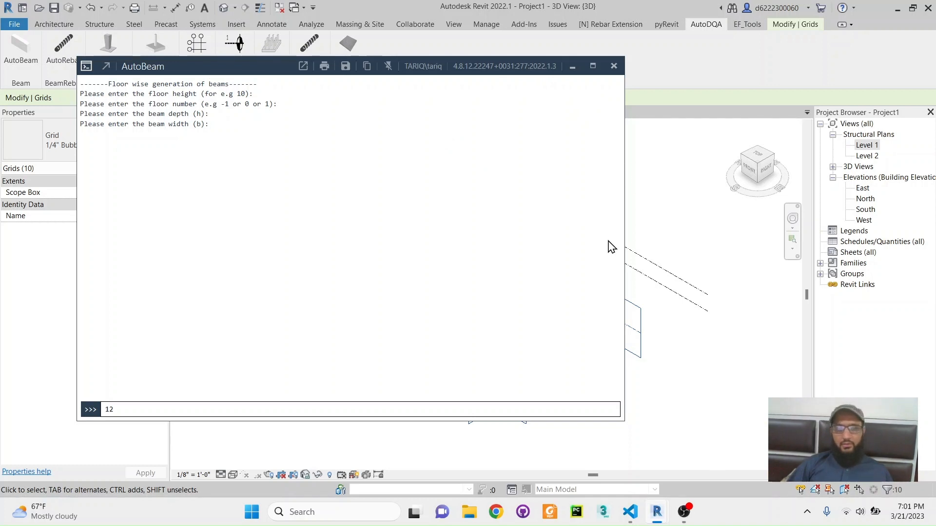
{"action": "left_click", "coordinate": [575, 69]}
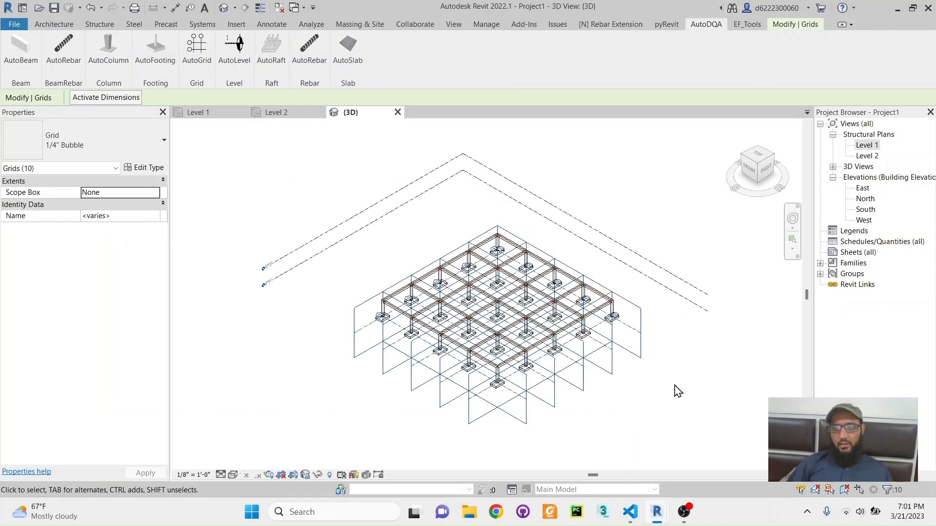
- Select the model including the new beams in the 3D view and filter the selection to keep only the grids
{"action": "left_click_drag", "start_coordinate": [686, 422], "coordinate": [325, 215]}
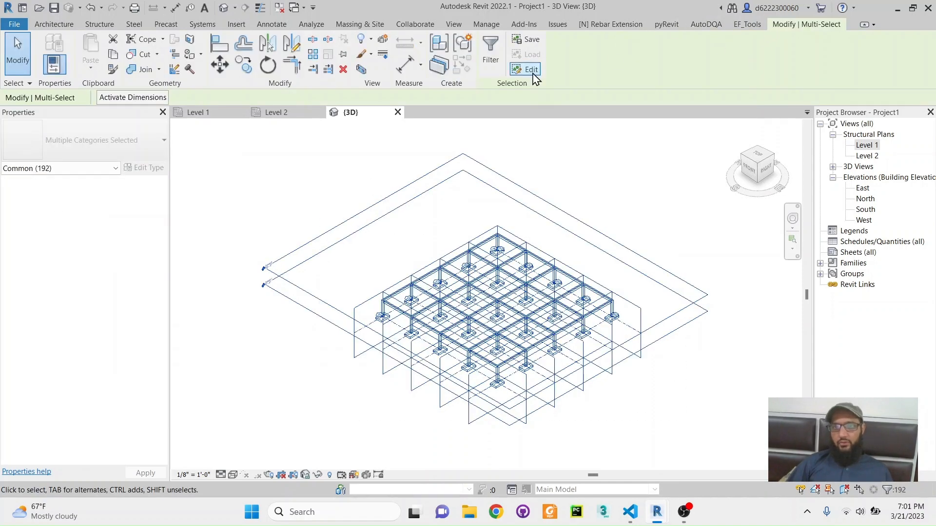
{"action": "left_click", "coordinate": [490, 51]}
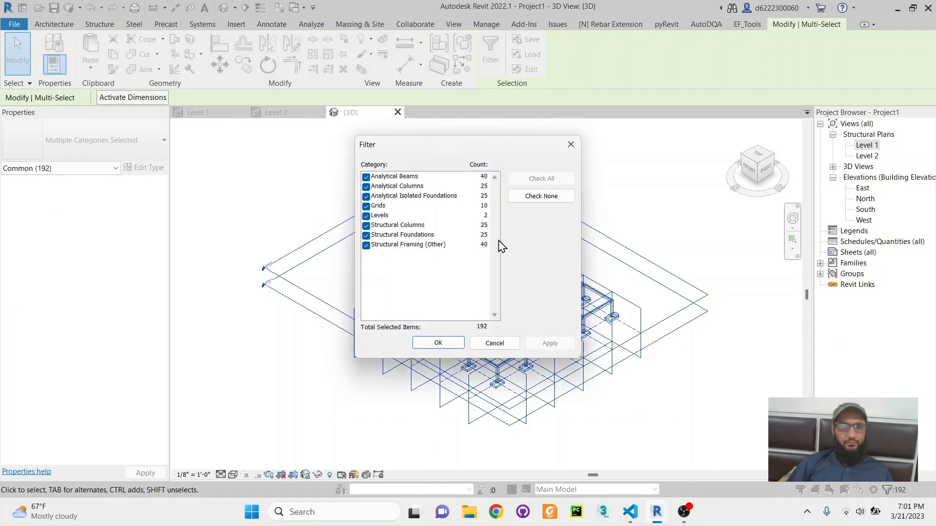
{"action": "left_click", "coordinate": [542, 197]}
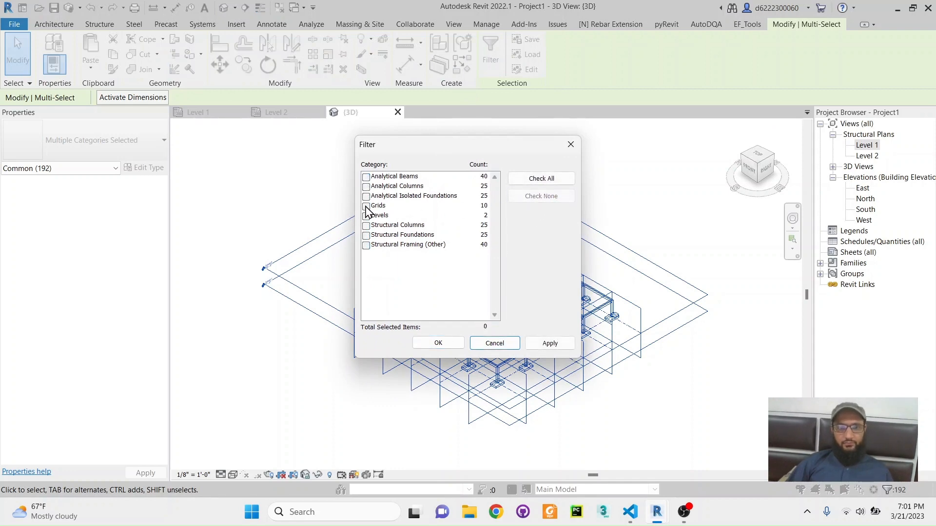
{"action": "left_click", "coordinate": [366, 206]}
{"action": "left_click", "coordinate": [438, 343]}
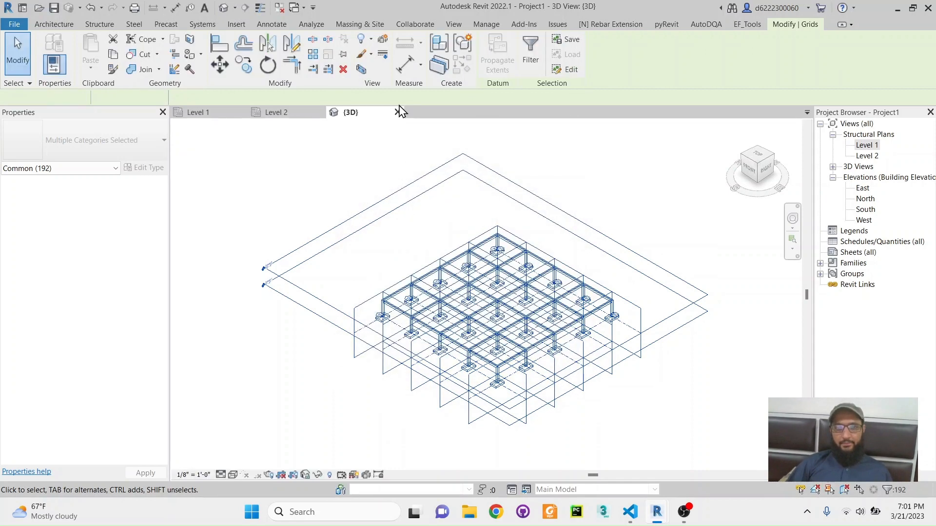
- Generate the floor slab over the selected grids with AutoSlab, using floor height 10, floor number 1 and slab thickness 6
{"action": "left_click", "coordinate": [699, 24]}
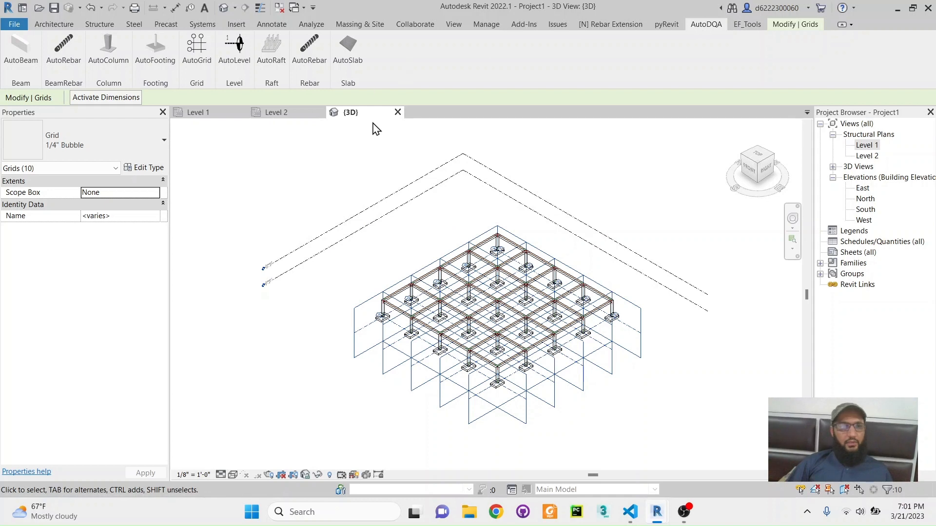
{"action": "left_click", "coordinate": [351, 55]}
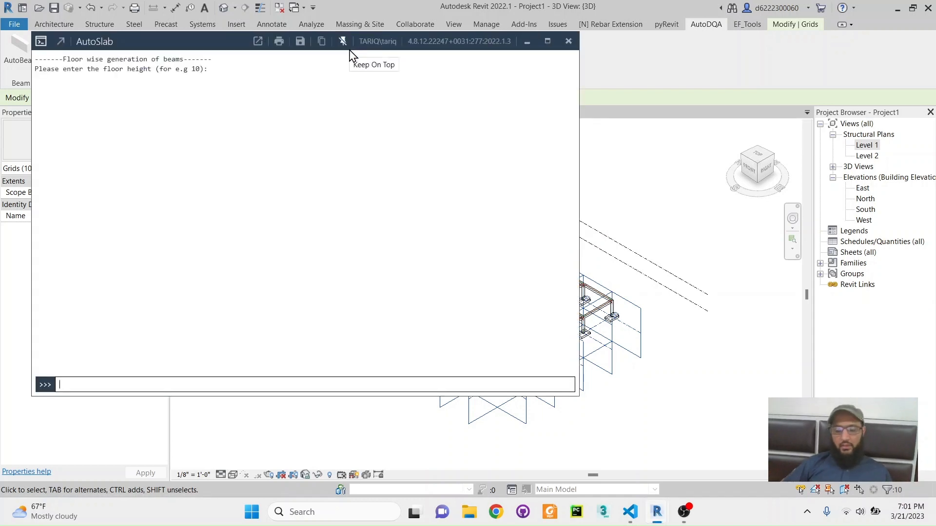
{"action": "type", "text": "10"}
{"action": "key", "text": "Return"}
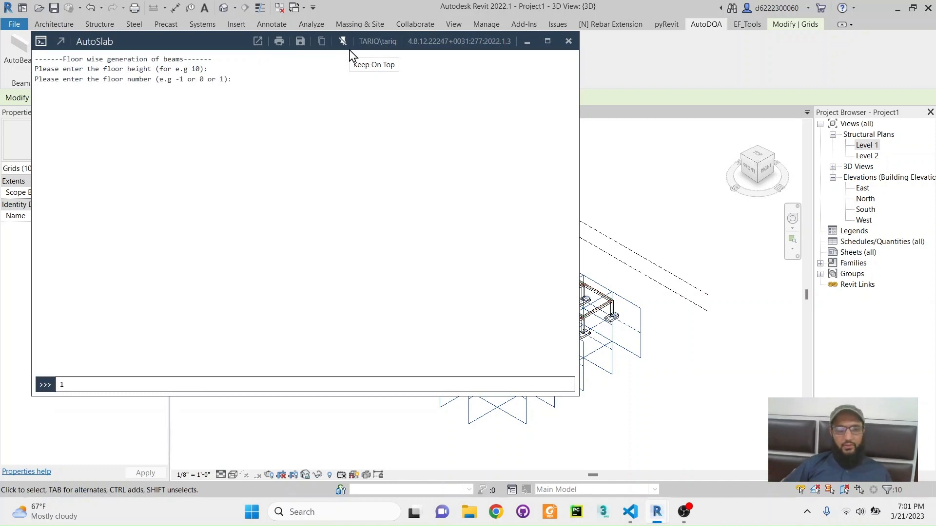
{"action": "type", "text": "1"}
{"action": "key", "text": "Return"}
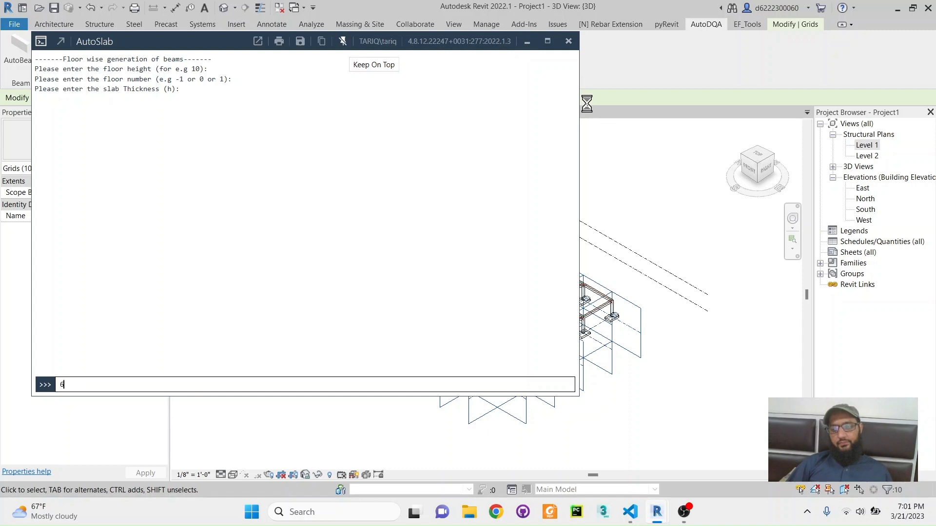
{"action": "key", "text": "Return"}
{"action": "left_click", "coordinate": [529, 43]}
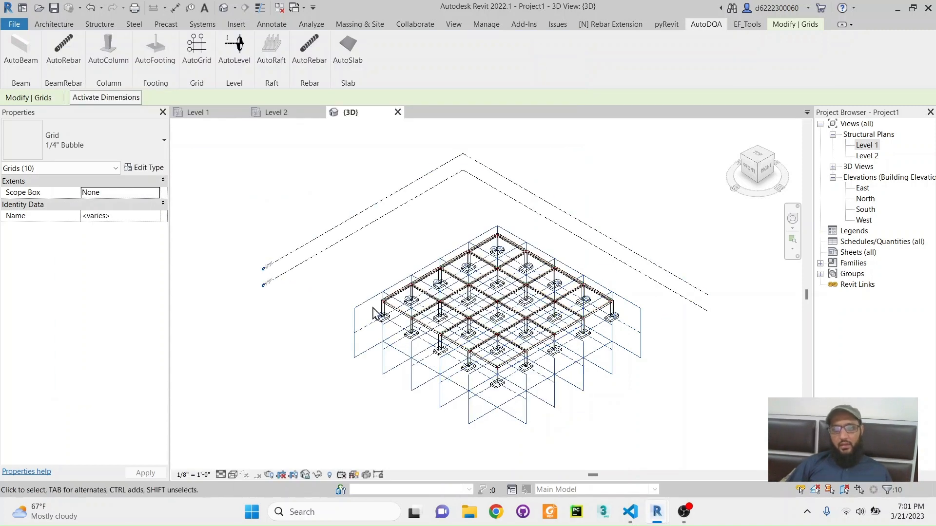
- Set the 3D view's visual style to Shaded and clear the grid selection
{"action": "left_click", "coordinate": [233, 476]}
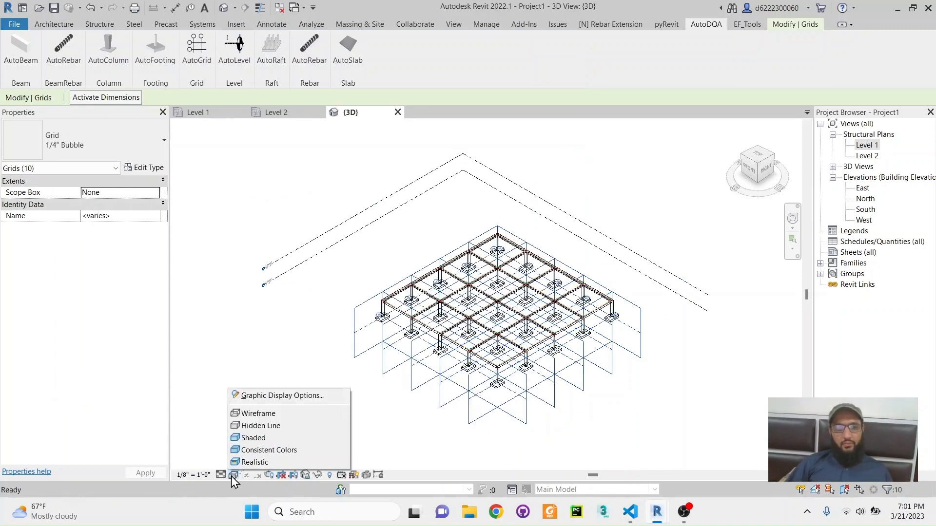
{"action": "left_click", "coordinate": [258, 441]}
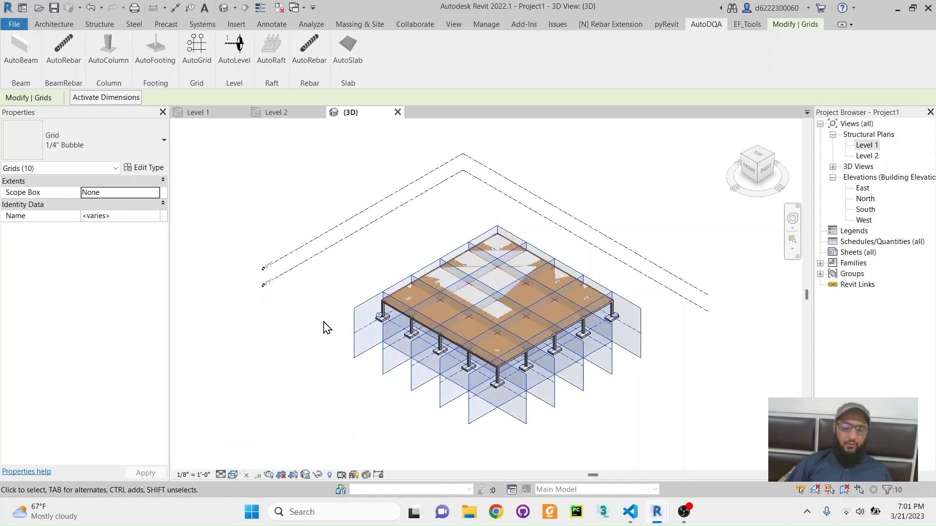
{"action": "left_click", "coordinate": [640, 395]}
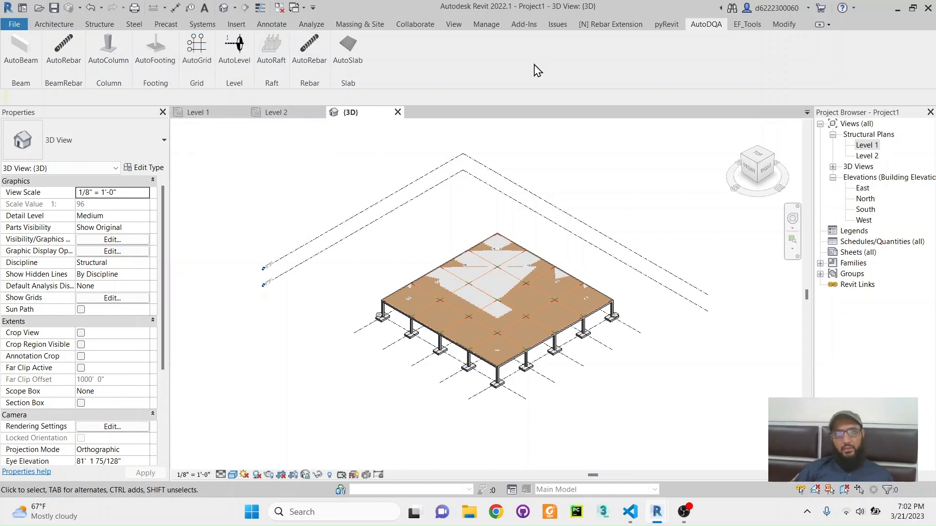
- Switch to Visual Studio Code and review the code of the AutoBeam script.py
{"action": "left_click", "coordinate": [630, 512]}
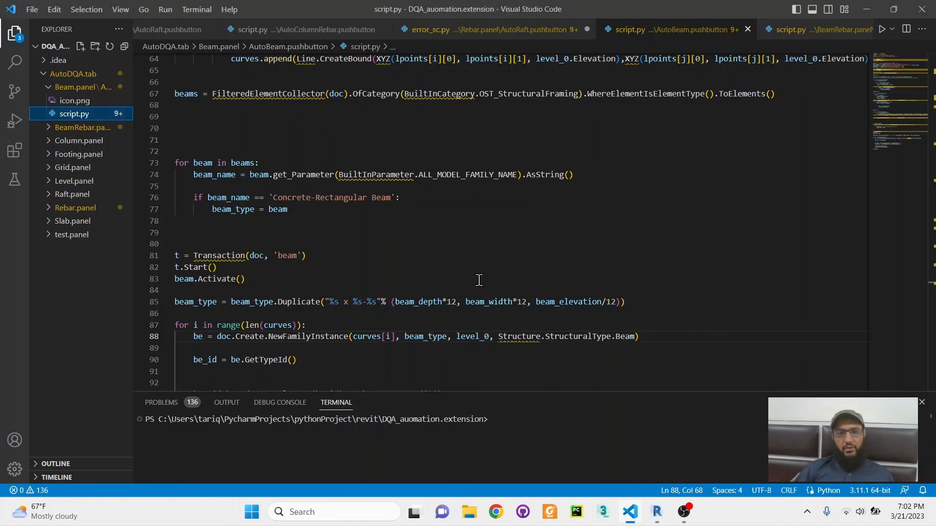
{"action": "scroll", "coordinate": [476, 278], "scroll_direction": "up", "scroll_amount": 15}
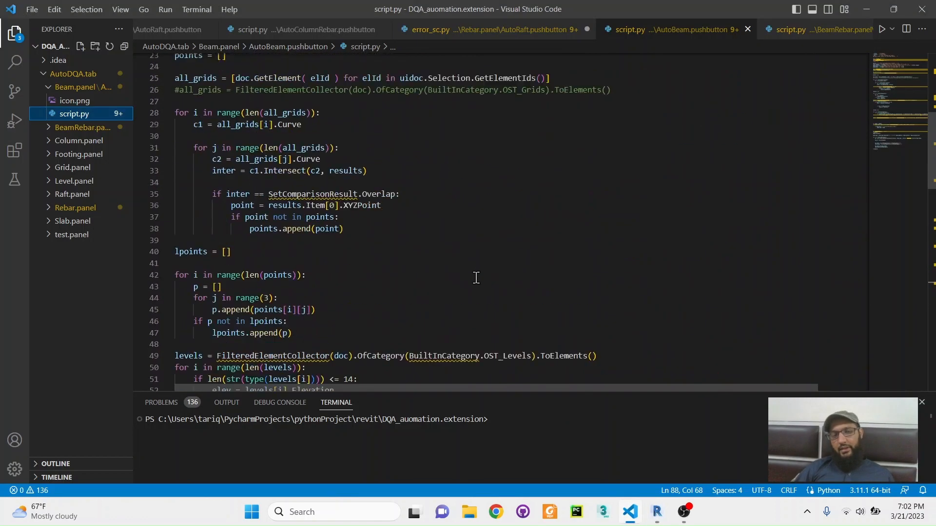
{"action": "scroll", "coordinate": [476, 278], "scroll_direction": "up", "scroll_amount": 5}
{"action": "scroll", "coordinate": [476, 276], "scroll_direction": "down", "scroll_amount": 20}
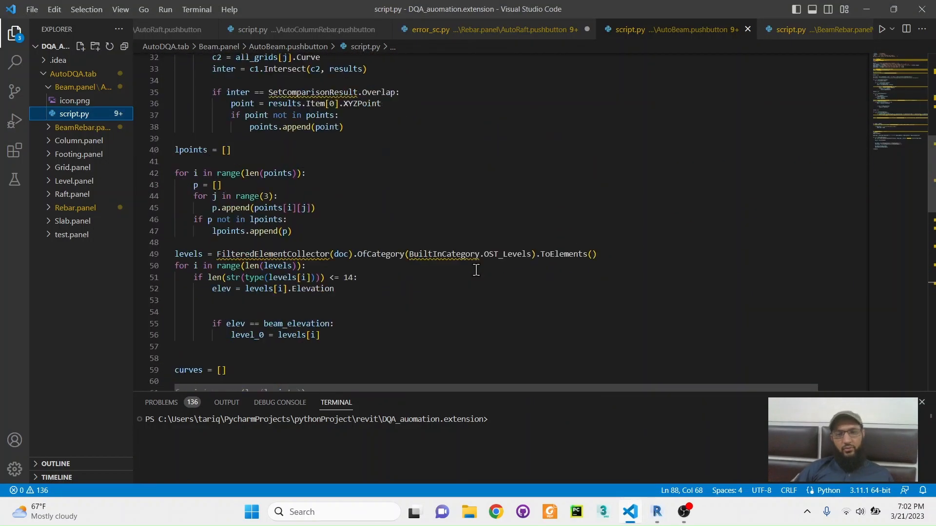
{"action": "scroll", "coordinate": [476, 268], "scroll_direction": "down", "scroll_amount": 9}
{"action": "scroll", "coordinate": [476, 267], "scroll_direction": "up", "scroll_amount": 20}
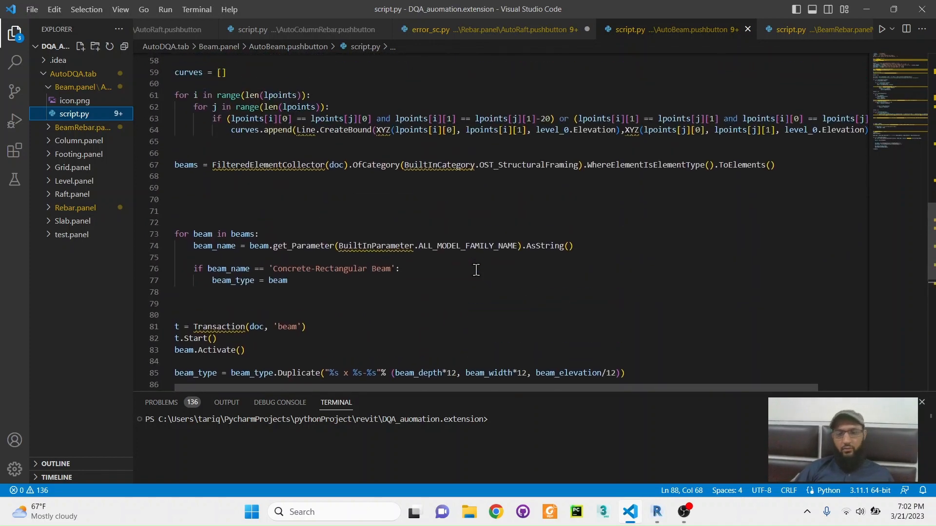
{"action": "left_click", "coordinate": [684, 512]}
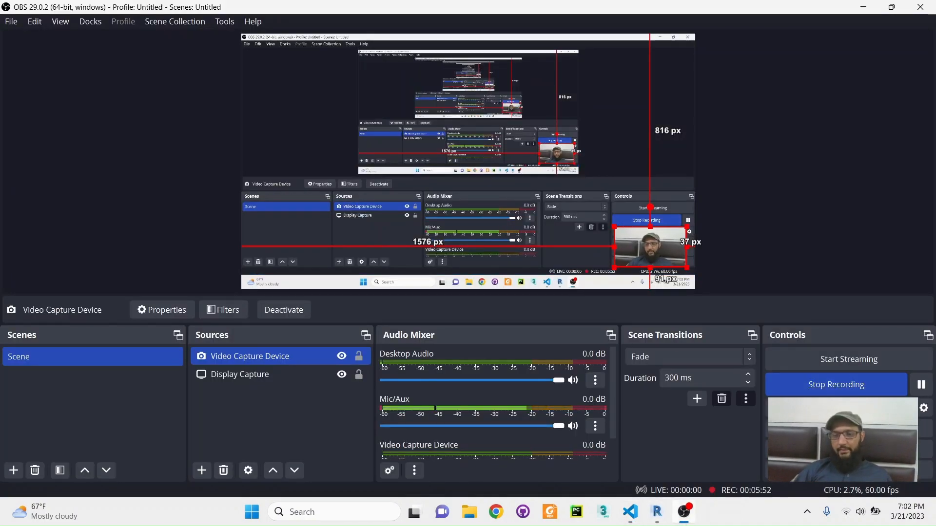
{"action": "left_click", "coordinate": [687, 523]}
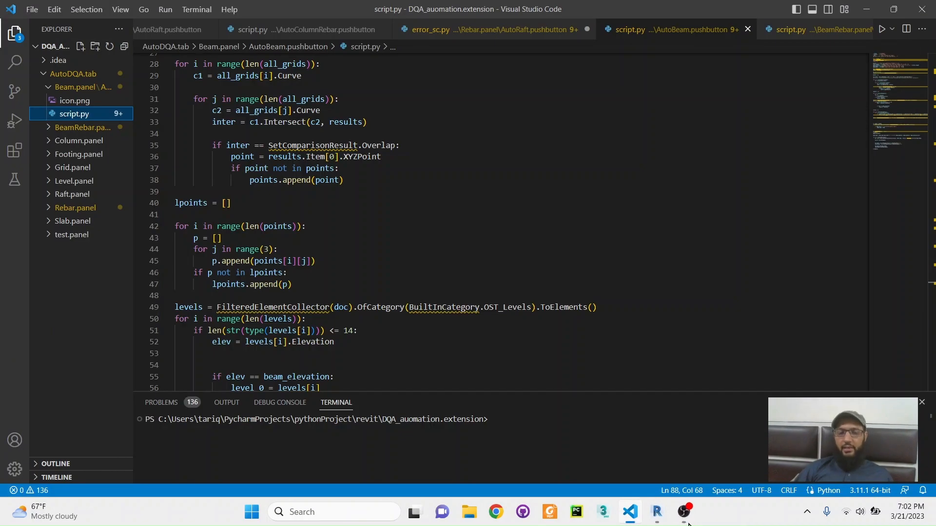
{"action": "left_click", "coordinate": [685, 517]}
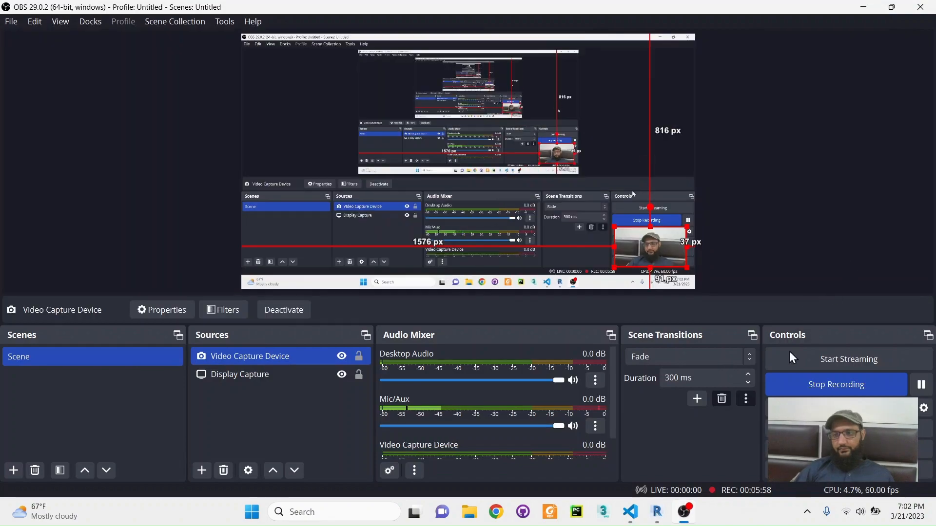